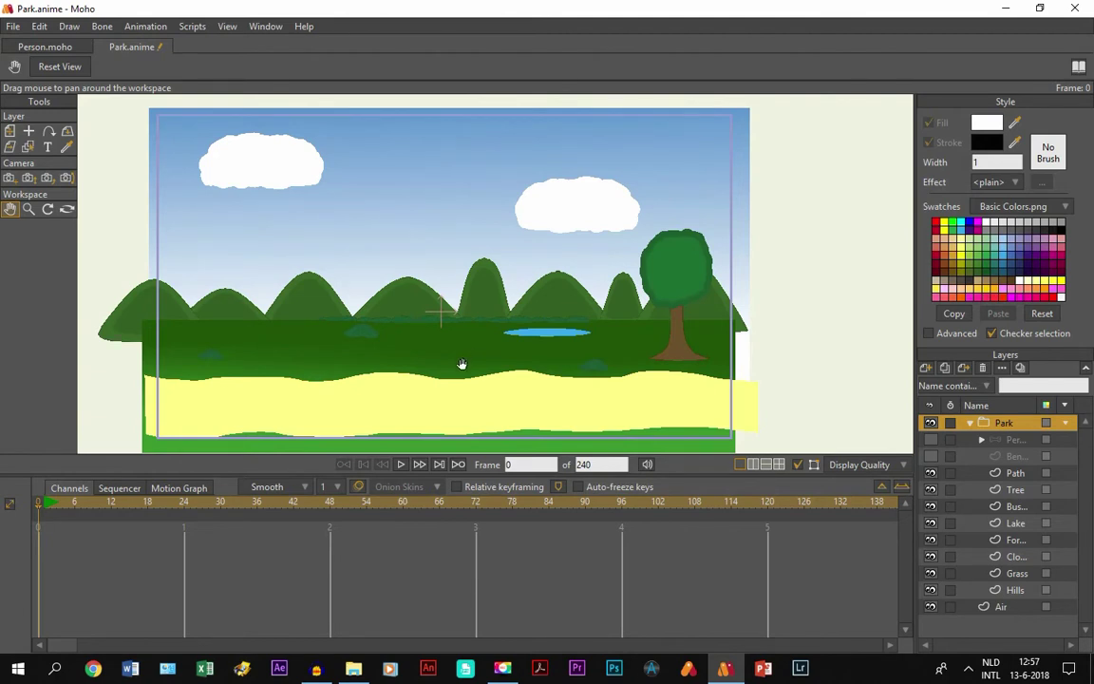
- Pan the park scene view slightly
drag(459, 365, 462, 363)
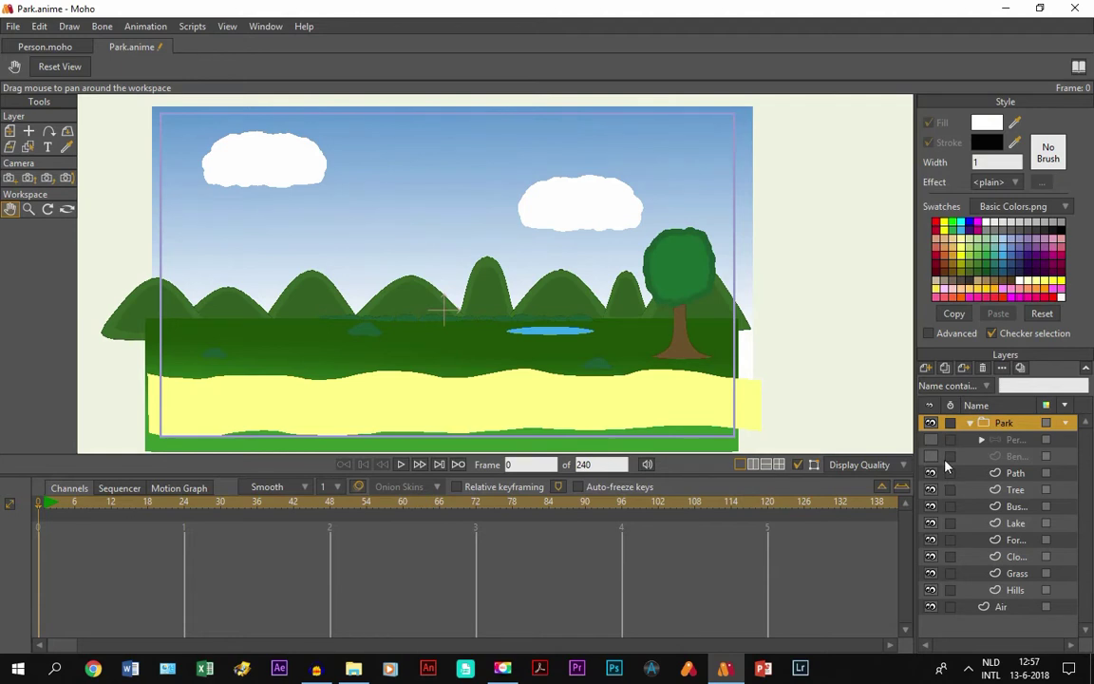
- Unhide the Bench layer, select it, and switch to the Transform Layer tool
click(931, 457)
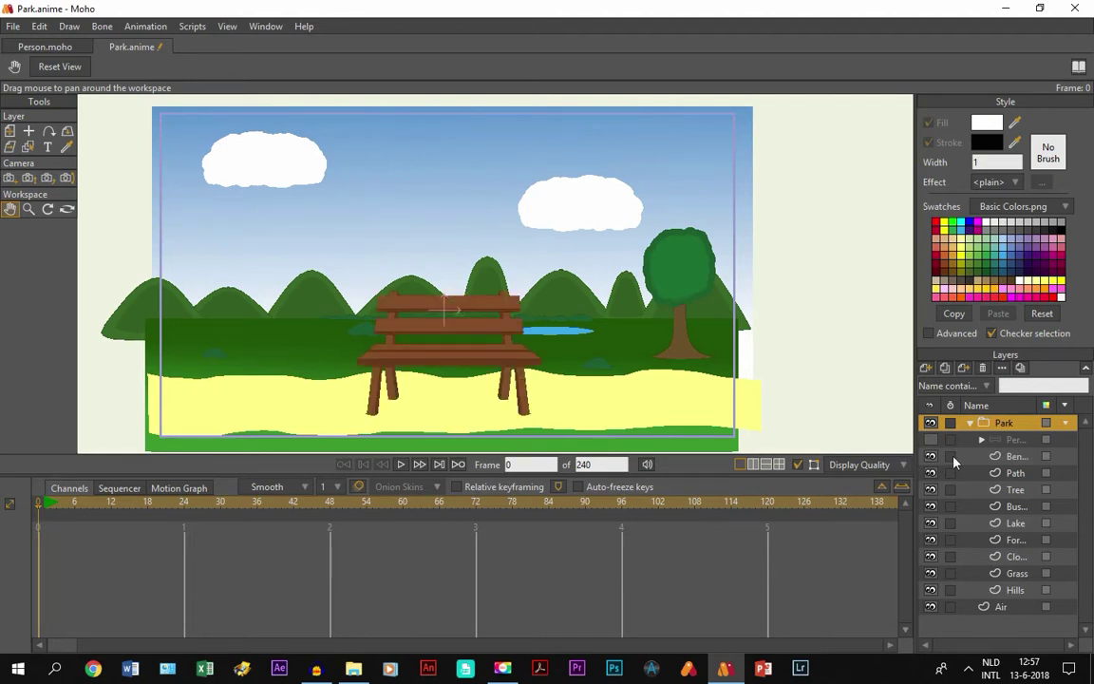
click(988, 458)
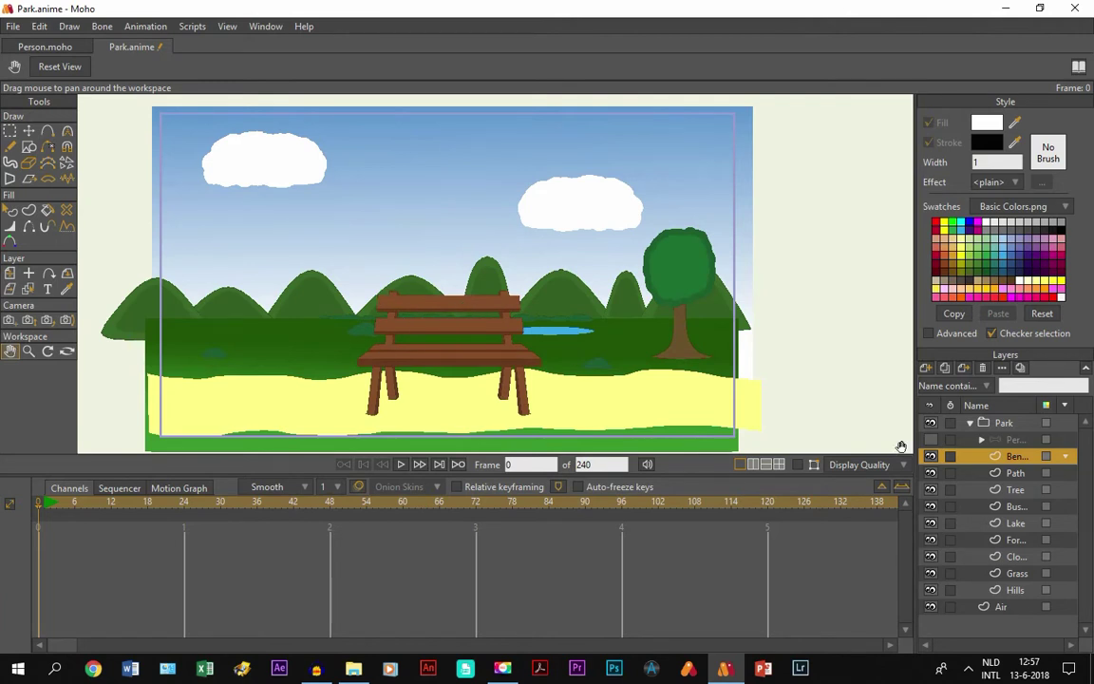
click(10, 274)
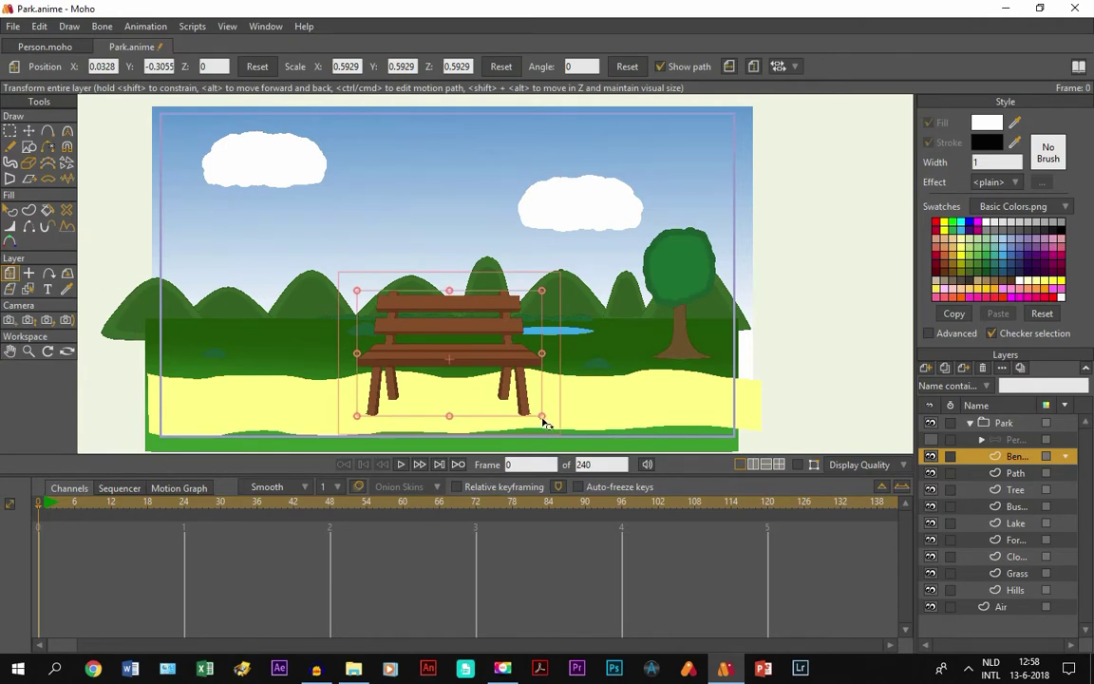
- Shrink the bench to a tiny size near the hills and render a preview
drag(540, 423, 535, 410)
key(ctrl+z)
mouse_move(542, 419)
mouse_down()
mouse_move(467, 374)
mouse_move(442, 342)
mouse_up()
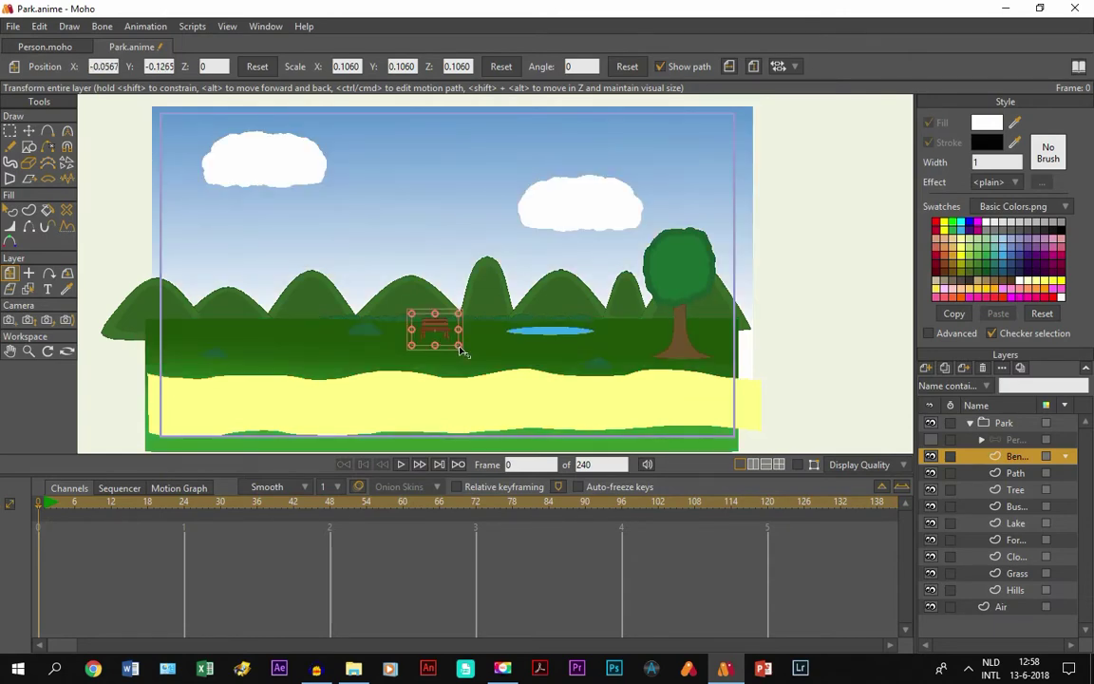
key(ctrl+r)
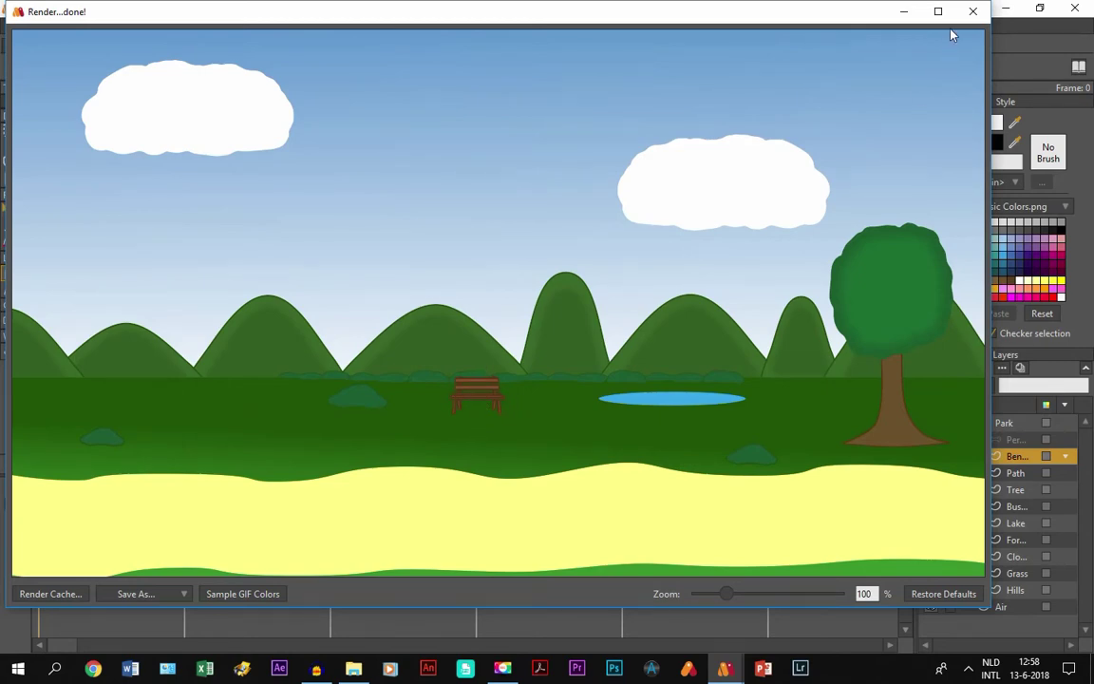
- Close the render preview and zoom in and out with the Hand tool to inspect the bench
click(973, 11)
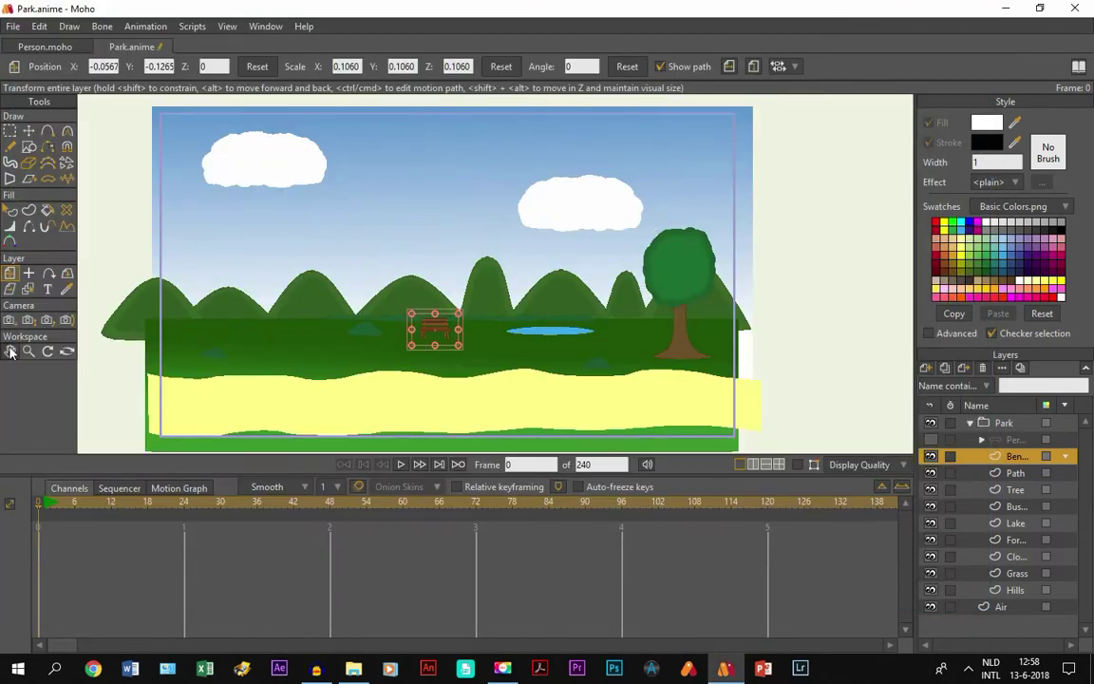
click(10, 351)
scroll(424, 352, down, 1)
scroll(425, 352, down, 2)
scroll(654, 236, up, 3)
scroll(647, 236, up, 2)
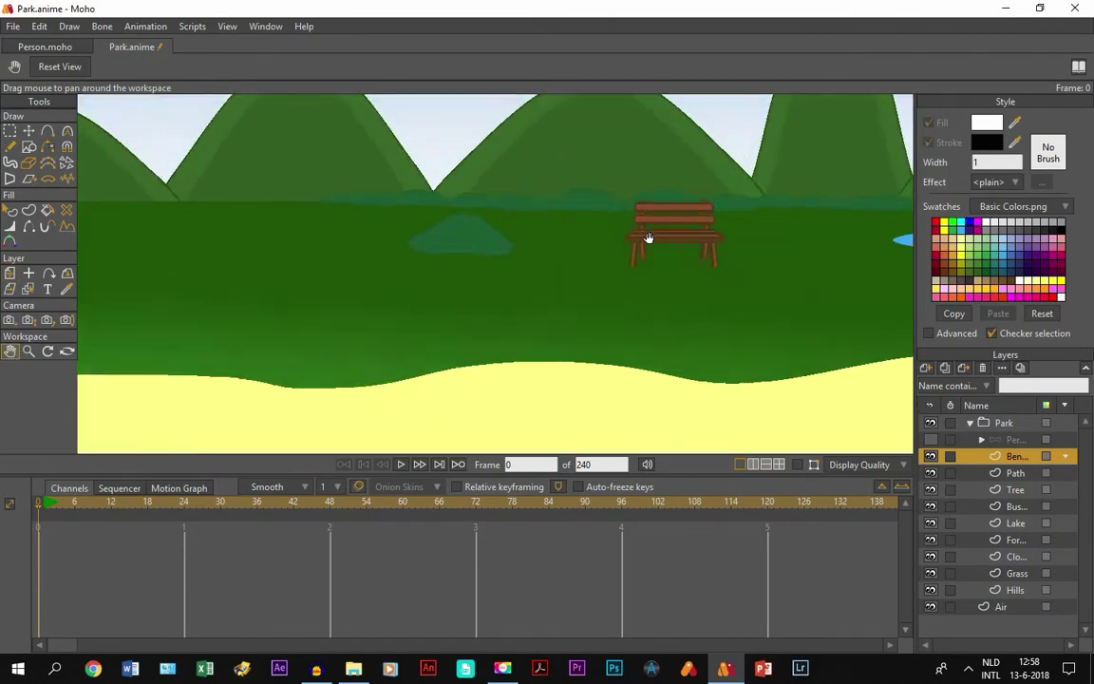
scroll(652, 244, up, 2)
scroll(529, 273, up, 2)
scroll(529, 273, up, 2)
scroll(561, 283, up, 1)
scroll(508, 322, up, 1)
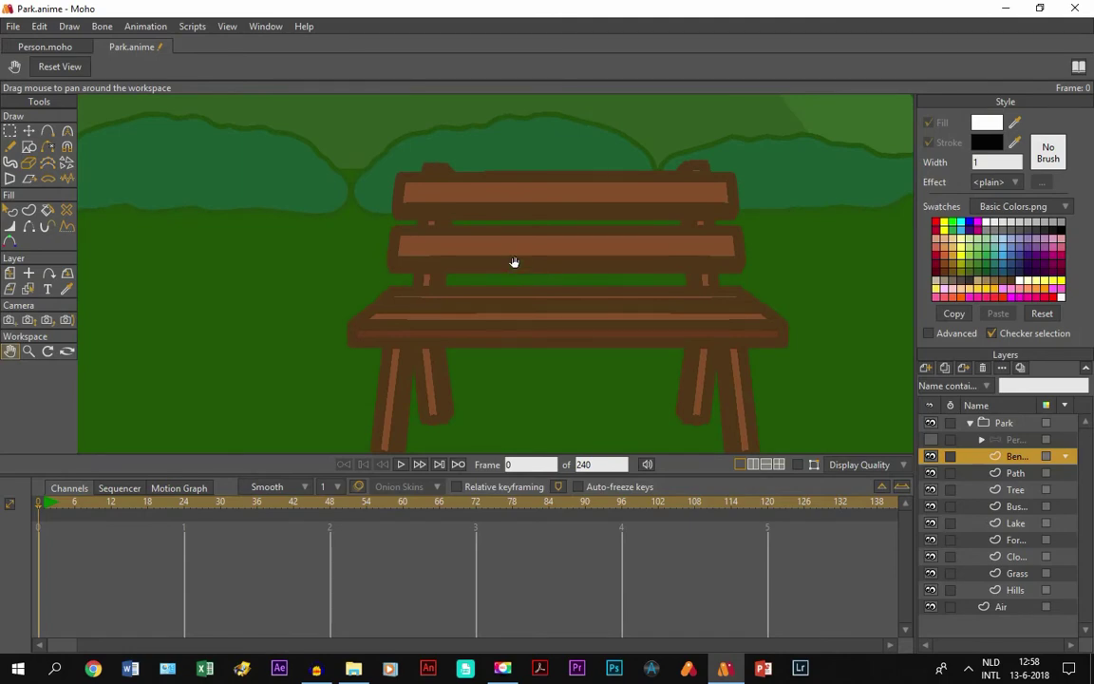
scroll(513, 258, down, 5)
scroll(517, 275, down, 3)
scroll(494, 304, down, 2)
scroll(456, 320, up, 1)
scroll(447, 323, down, 2)
scroll(453, 325, up, 1)
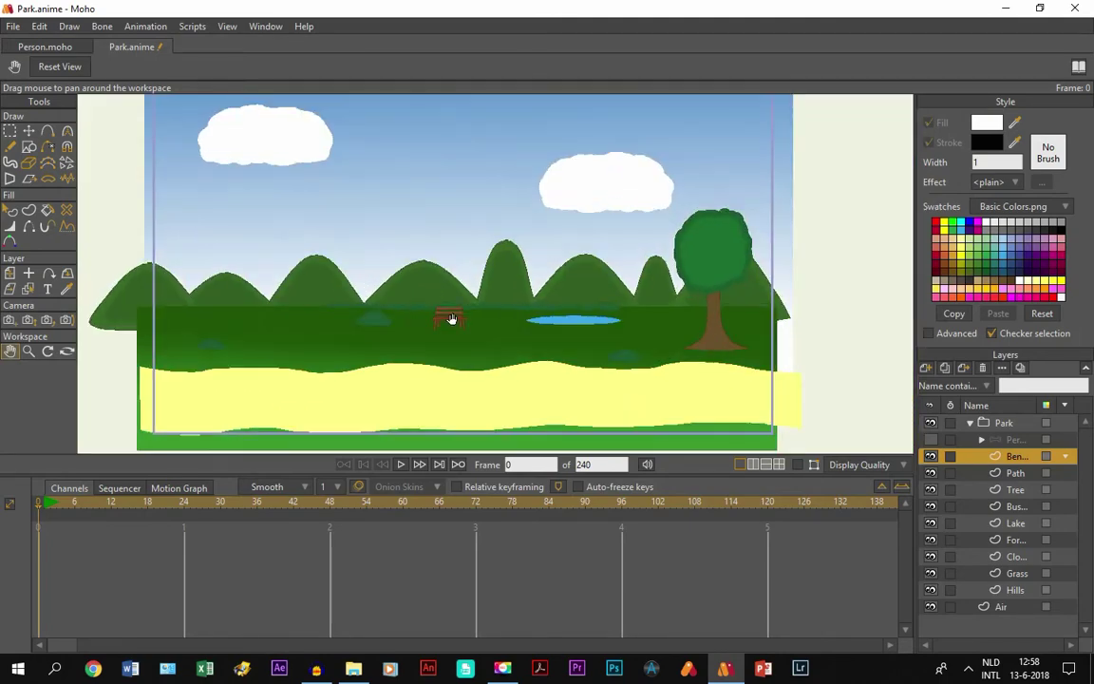
- Tick Scale compensation in the Bench layer settings, then zoom in and center on the bench
double_click(1014, 459)
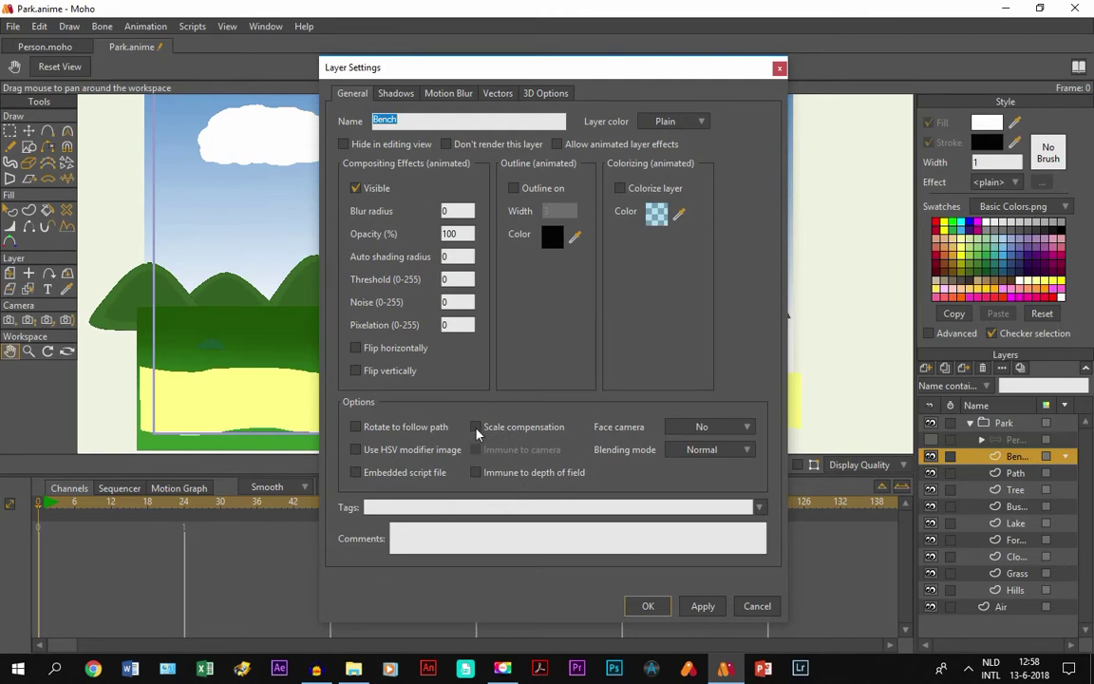
click(476, 426)
click(648, 606)
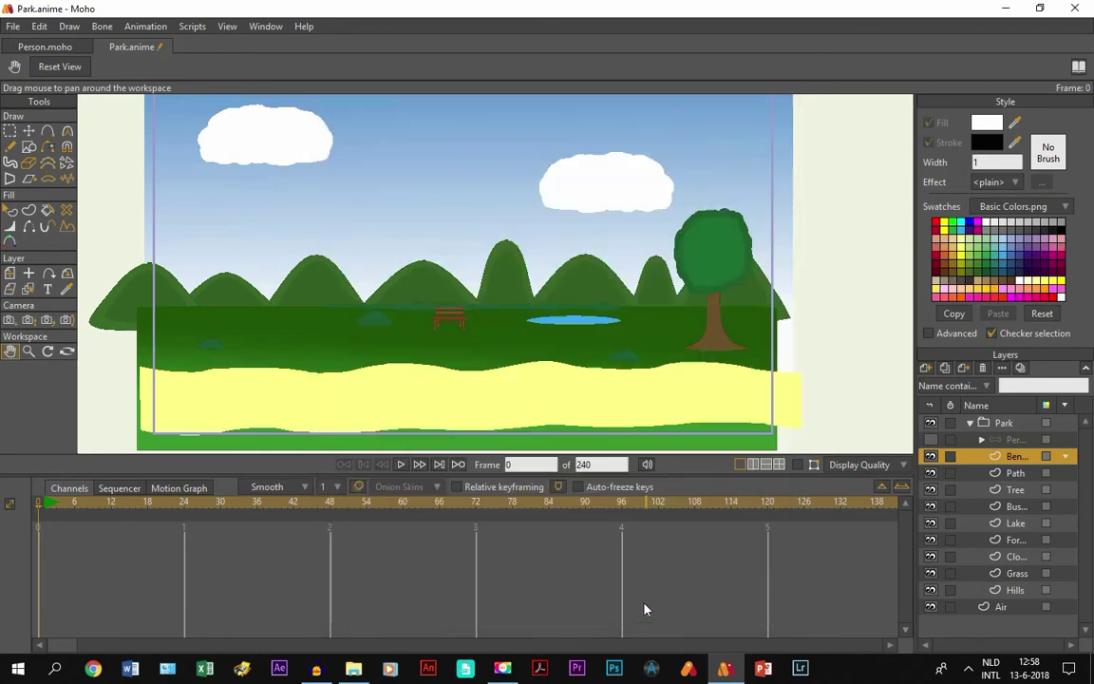
scroll(463, 323, up, 2)
scroll(454, 332, up, 2)
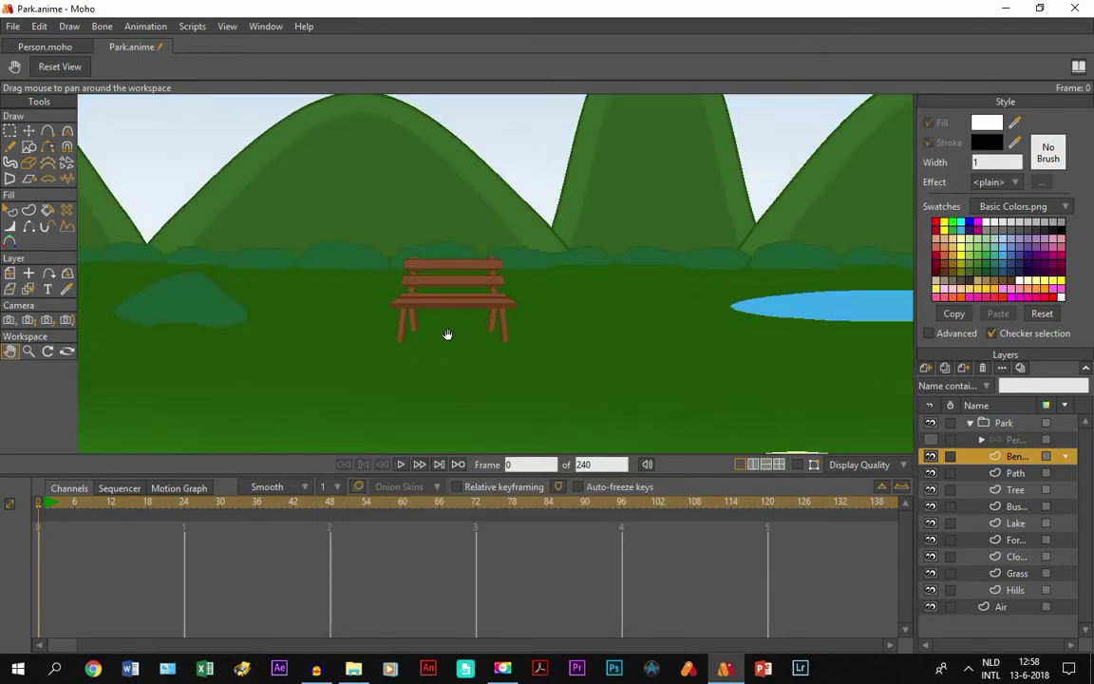
scroll(447, 333, up, 3)
scroll(441, 314, up, 4)
drag(440, 298, 461, 411)
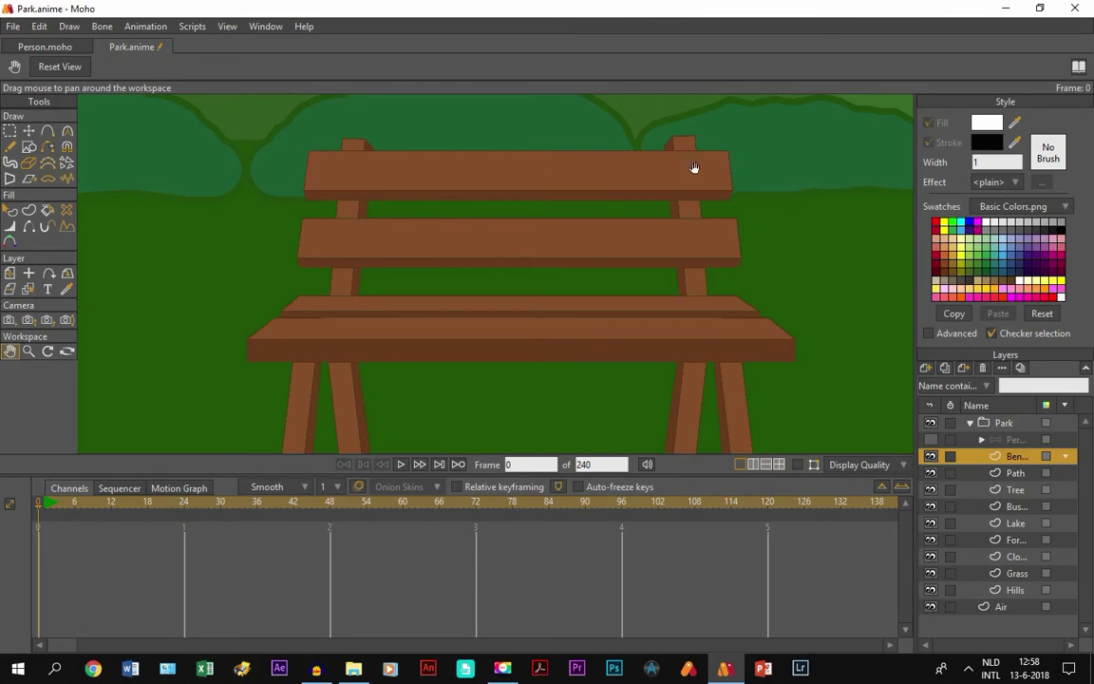
scroll(497, 248, down, 3)
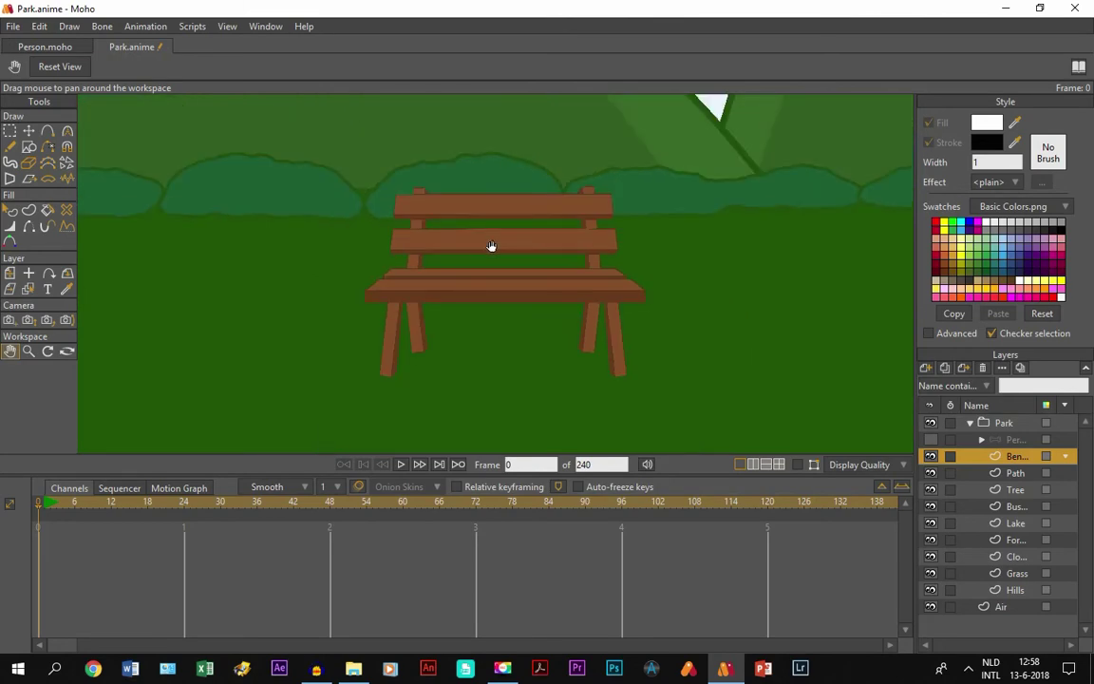
key(ctrl+r)
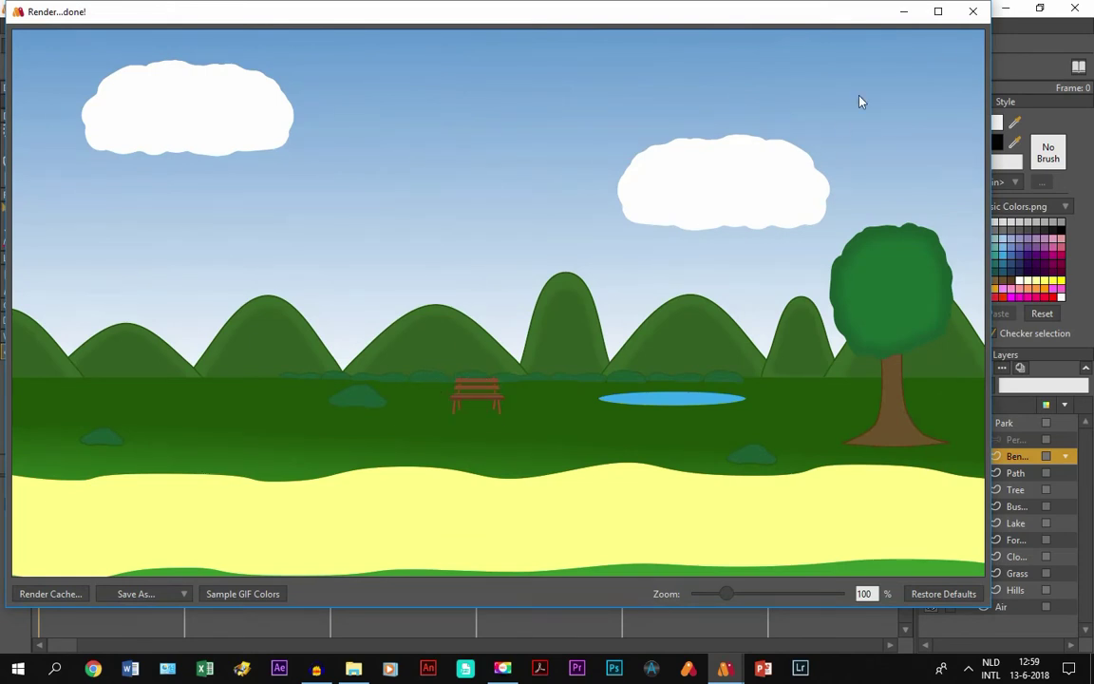
click(979, 15)
scroll(518, 308, down, 2)
scroll(518, 309, down, 2)
scroll(519, 309, down, 3)
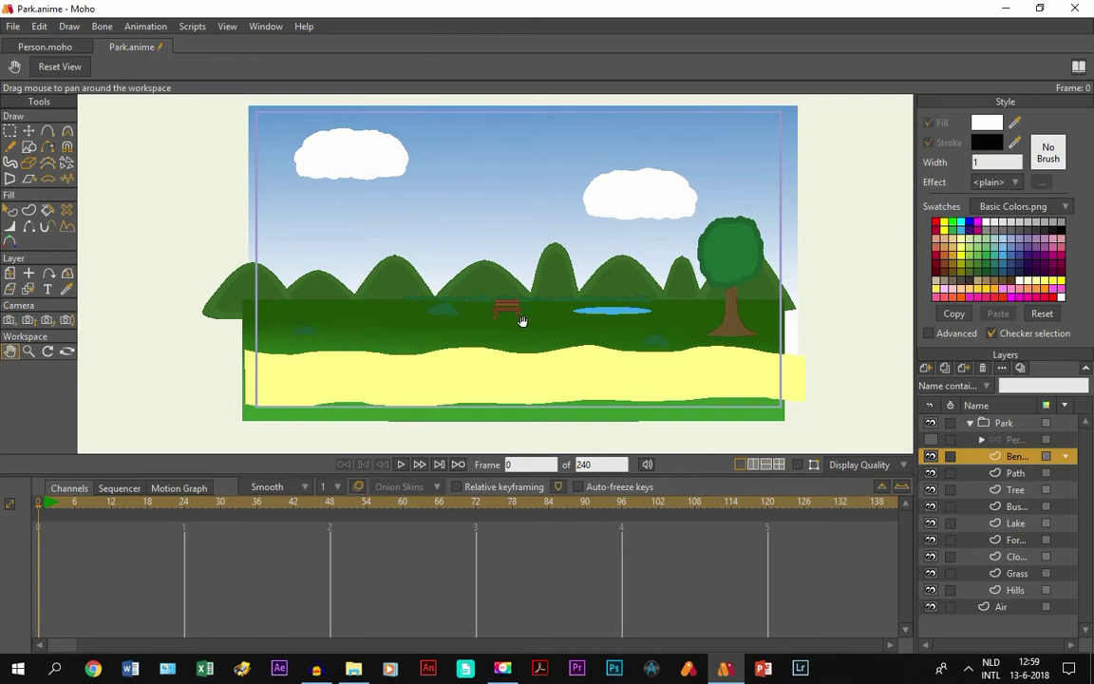
scroll(522, 321, up, 2)
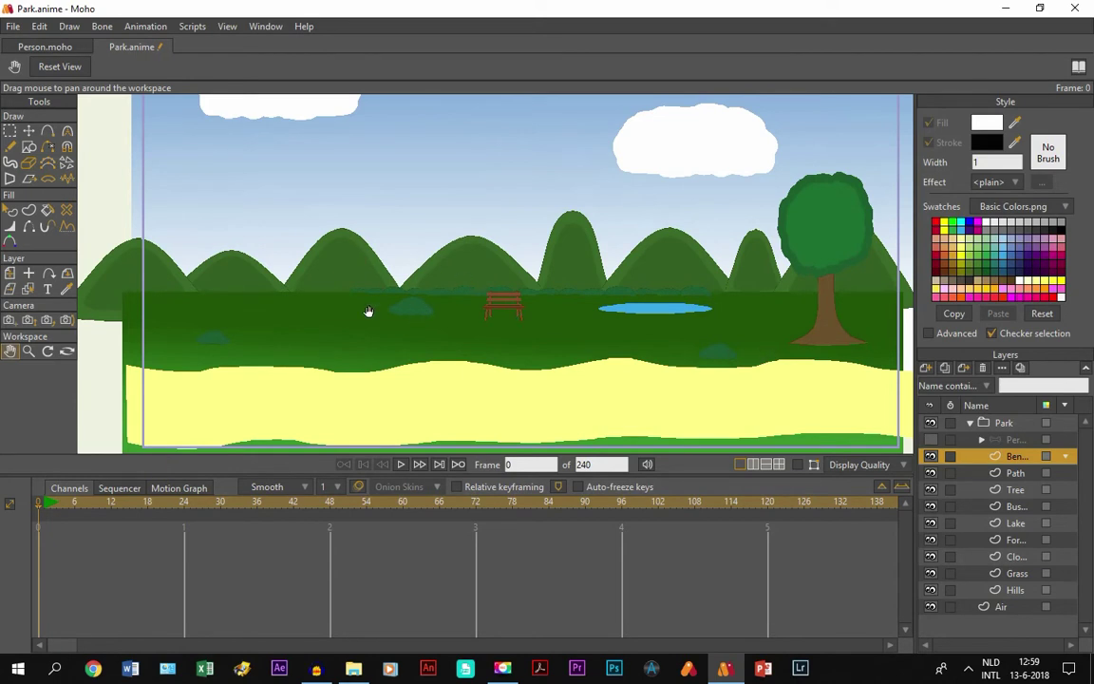
scroll(516, 319, up, 2)
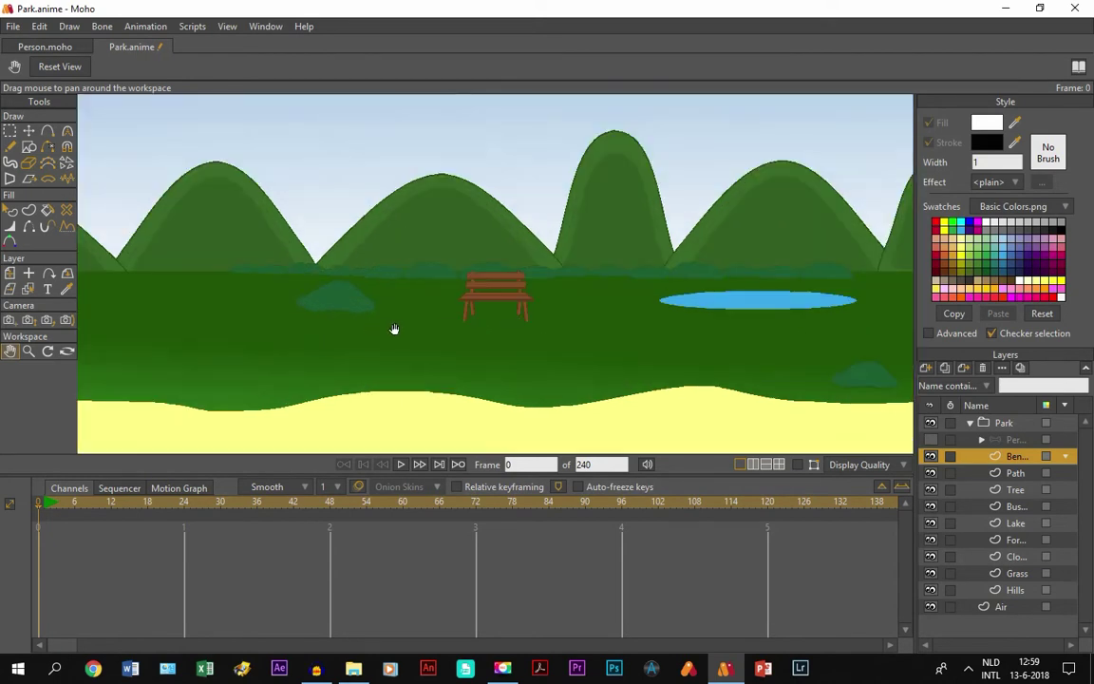
mouse_move(457, 345)
mouse_down()
mouse_move(469, 351)
mouse_move(415, 375)
mouse_up()
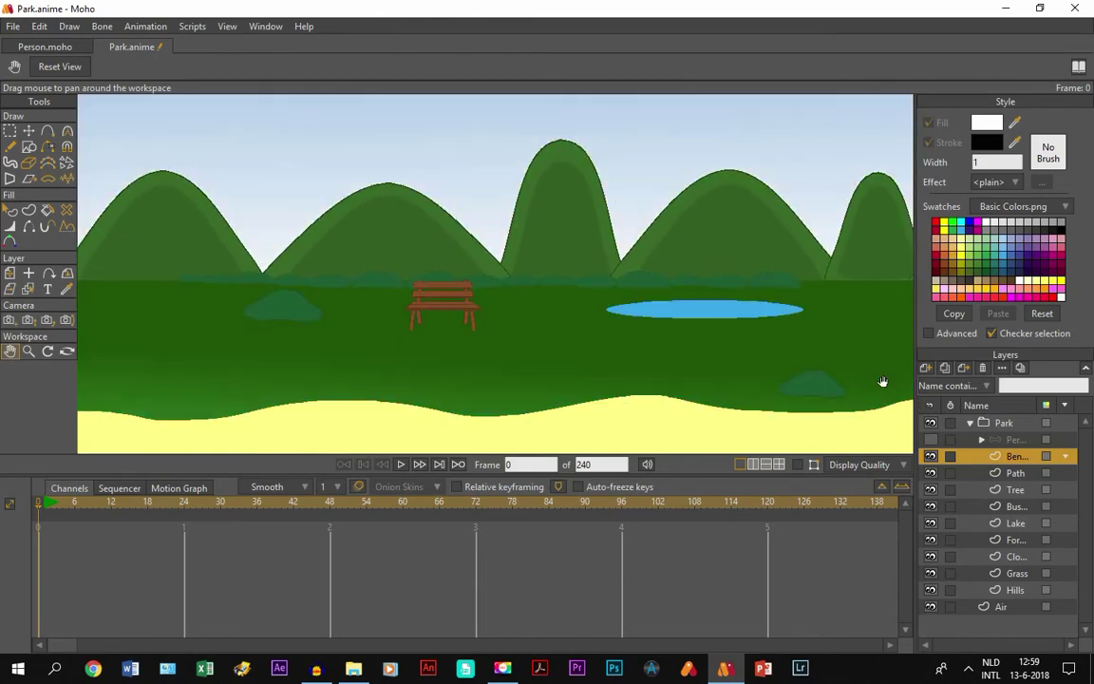
- Show the Person layer and zoom the view in toward the character
click(931, 440)
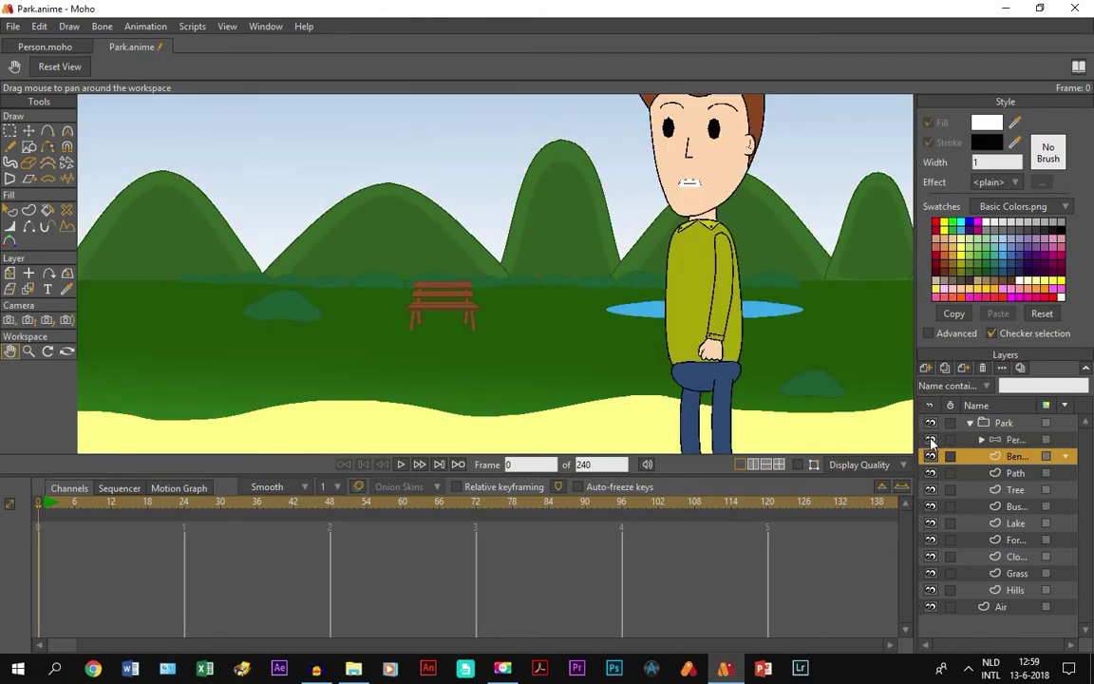
drag(714, 323, 640, 366)
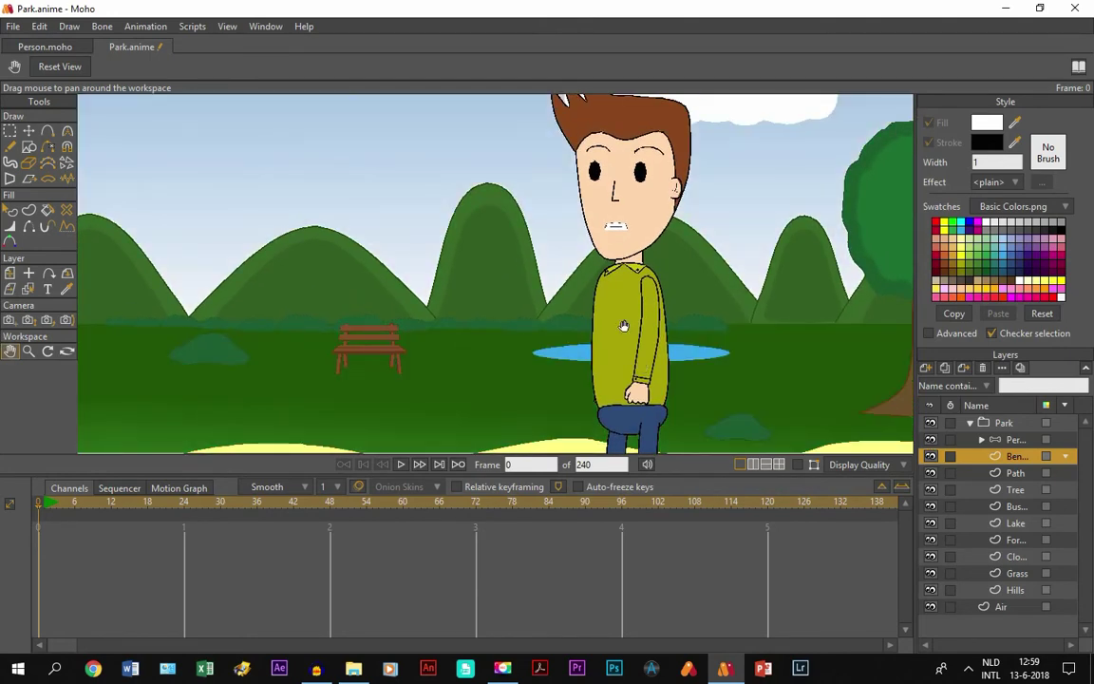
scroll(589, 367, up, 1)
scroll(488, 329, up, 2)
scroll(488, 330, up, 2)
scroll(404, 366, up, 2)
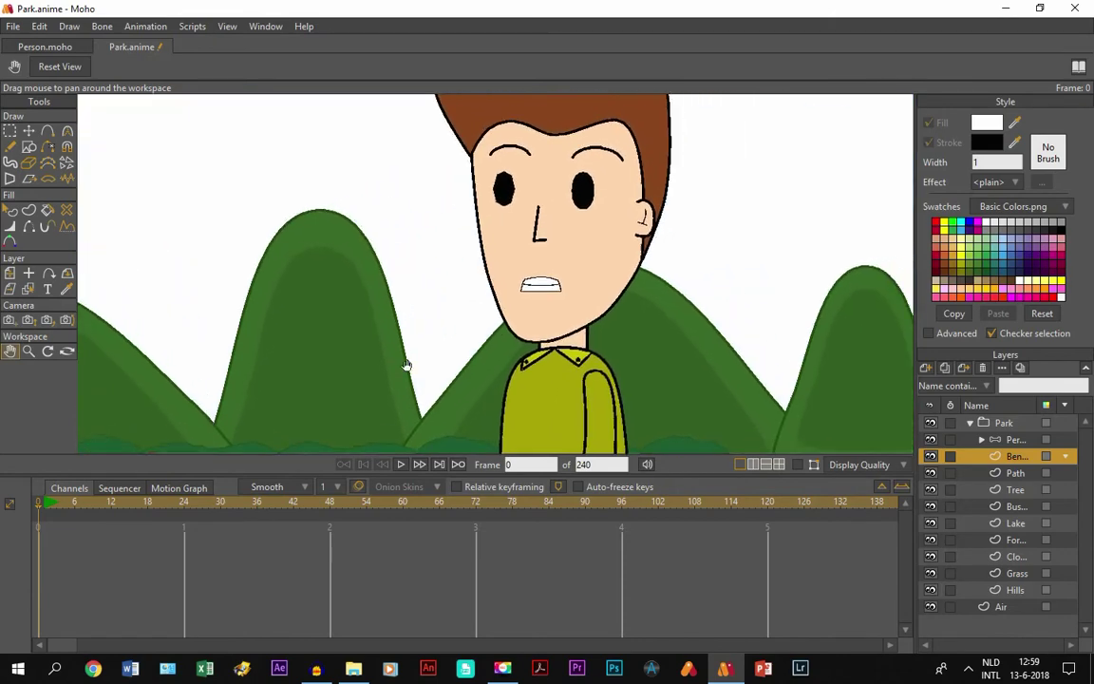
scroll(513, 325, up, 2)
scroll(494, 361, up, 1)
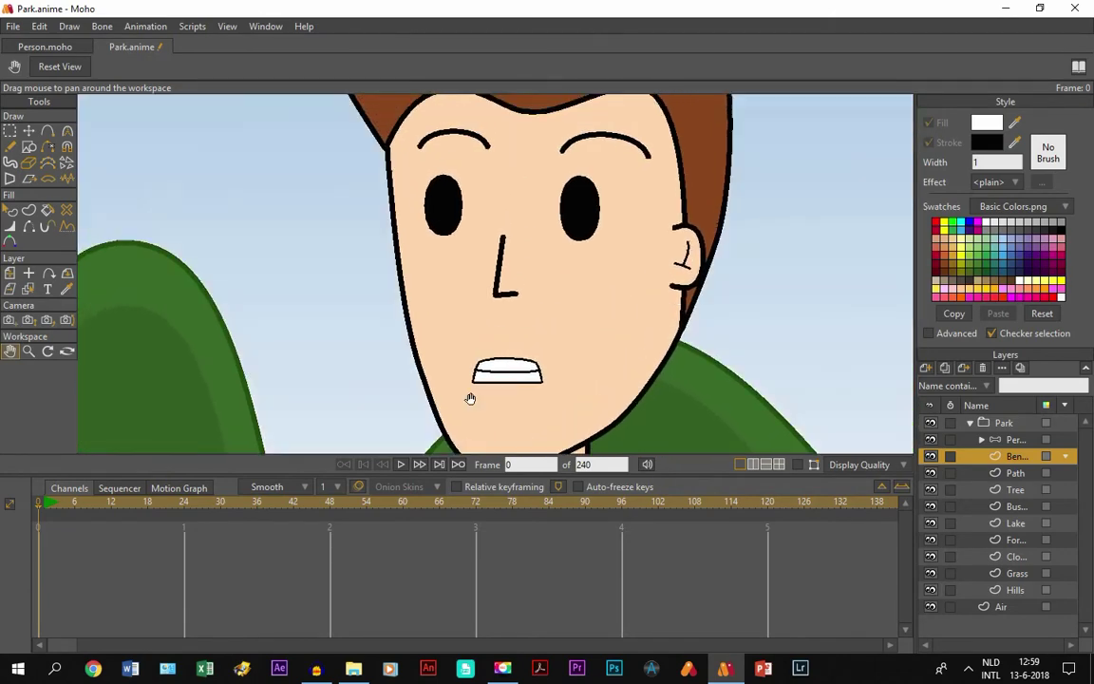
scroll(470, 399, down, 2)
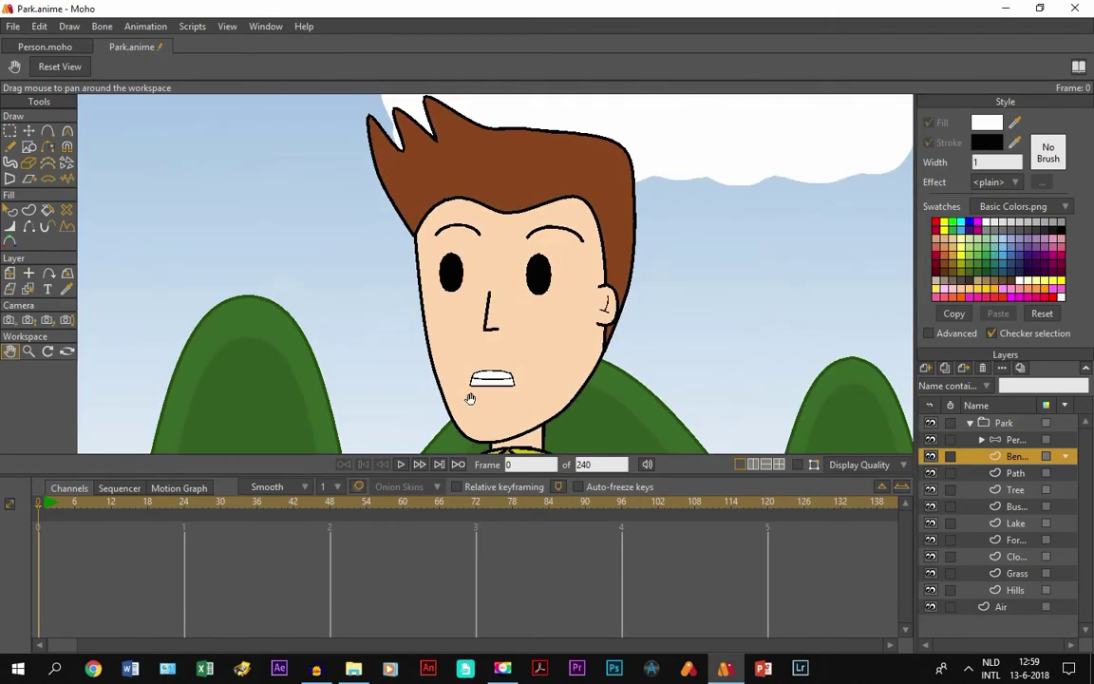
- Expand the Person group, select the mouth layer, and toggle its on-canvas outline display
click(982, 440)
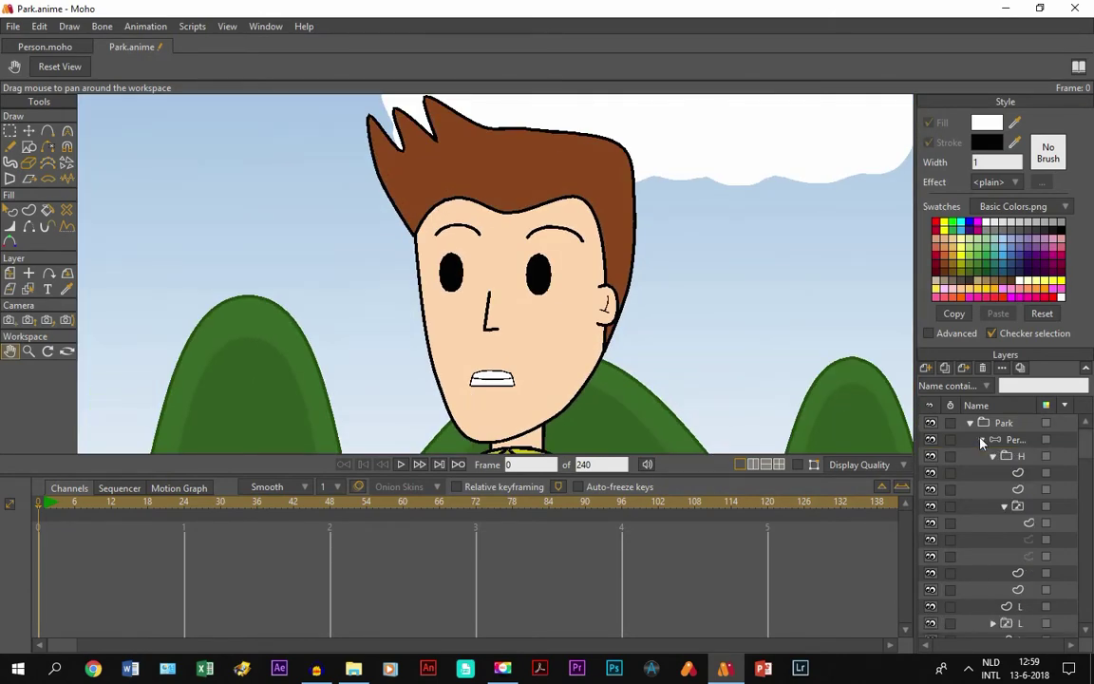
click(1027, 523)
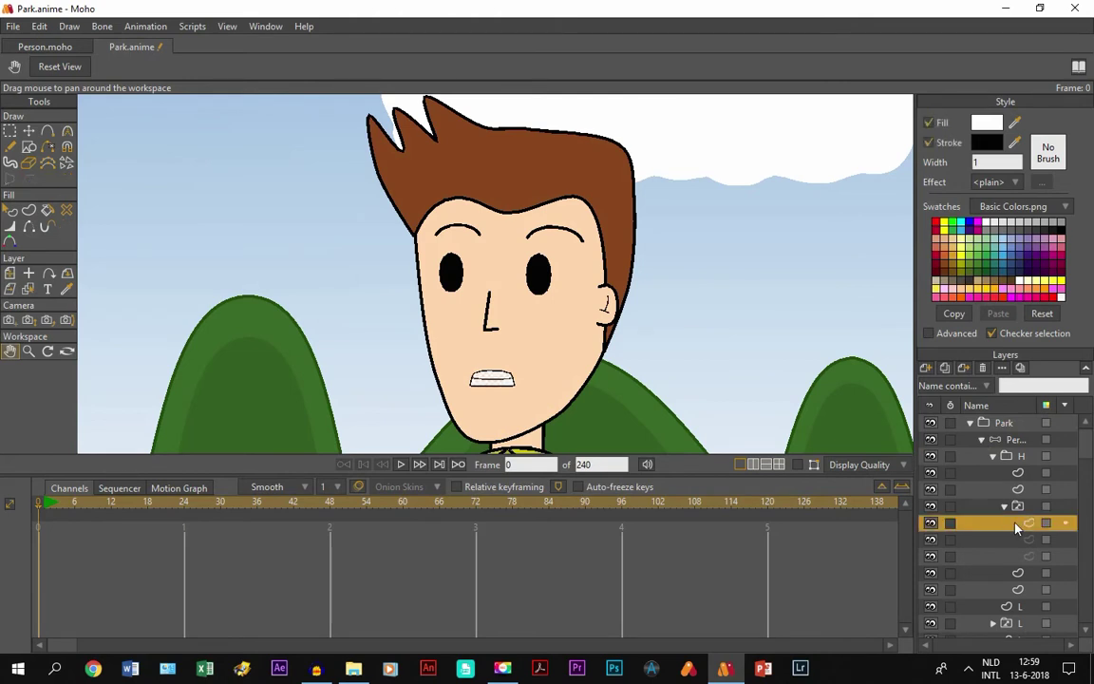
click(1026, 506)
click(1024, 524)
click(798, 465)
click(798, 464)
scroll(483, 396, up, 3)
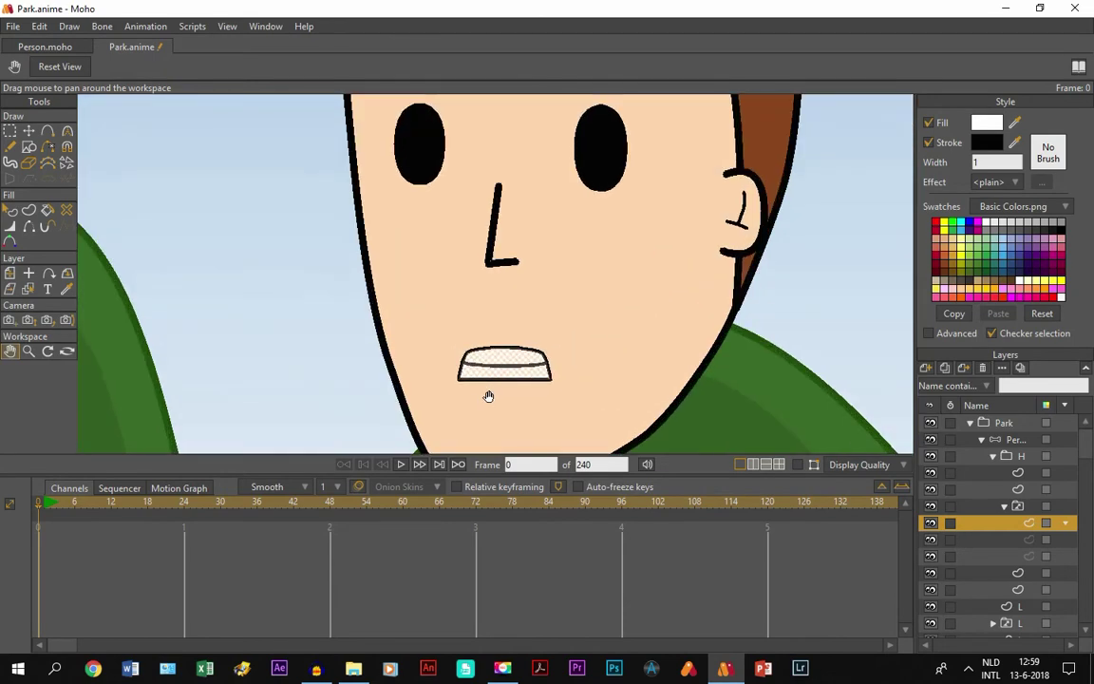
mouse_move(489, 395)
mouse_down()
mouse_move(500, 338)
mouse_move(487, 353)
mouse_up()
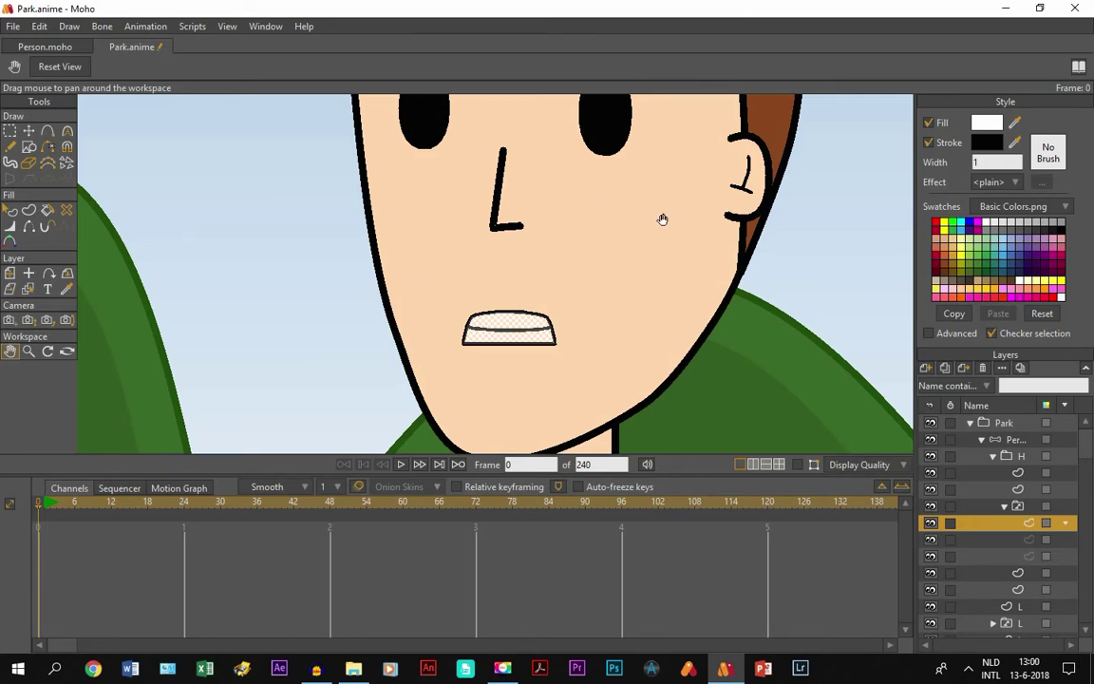
- Tick Scale compensation for the mouth layer and check the result in a preview render
double_click(1028, 526)
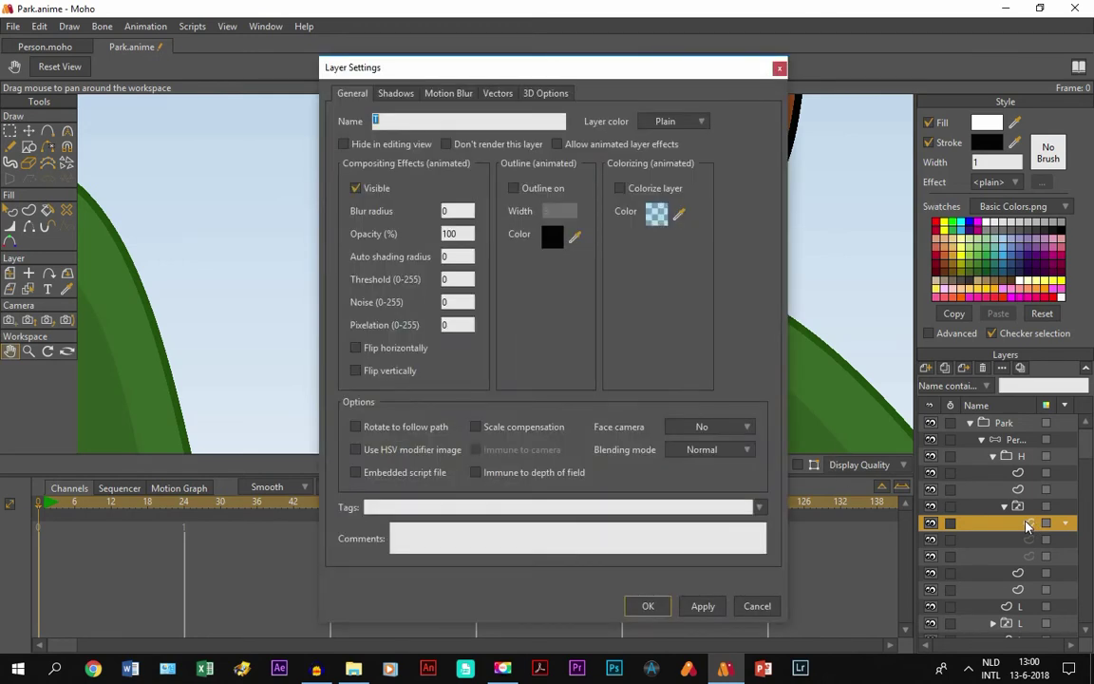
click(476, 427)
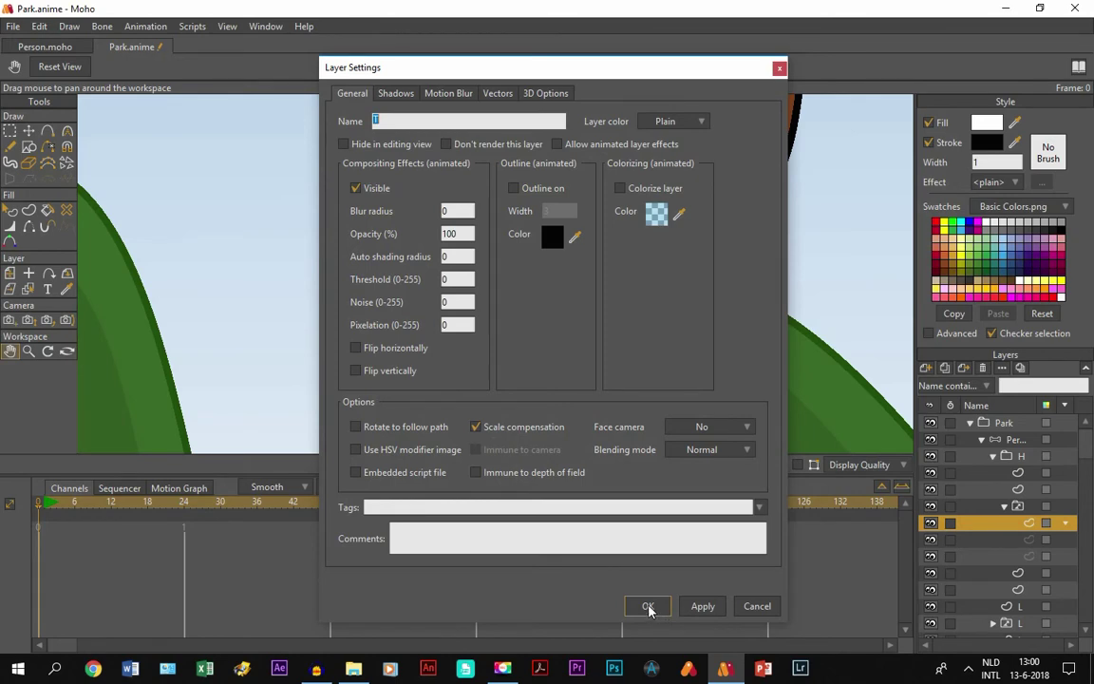
click(648, 607)
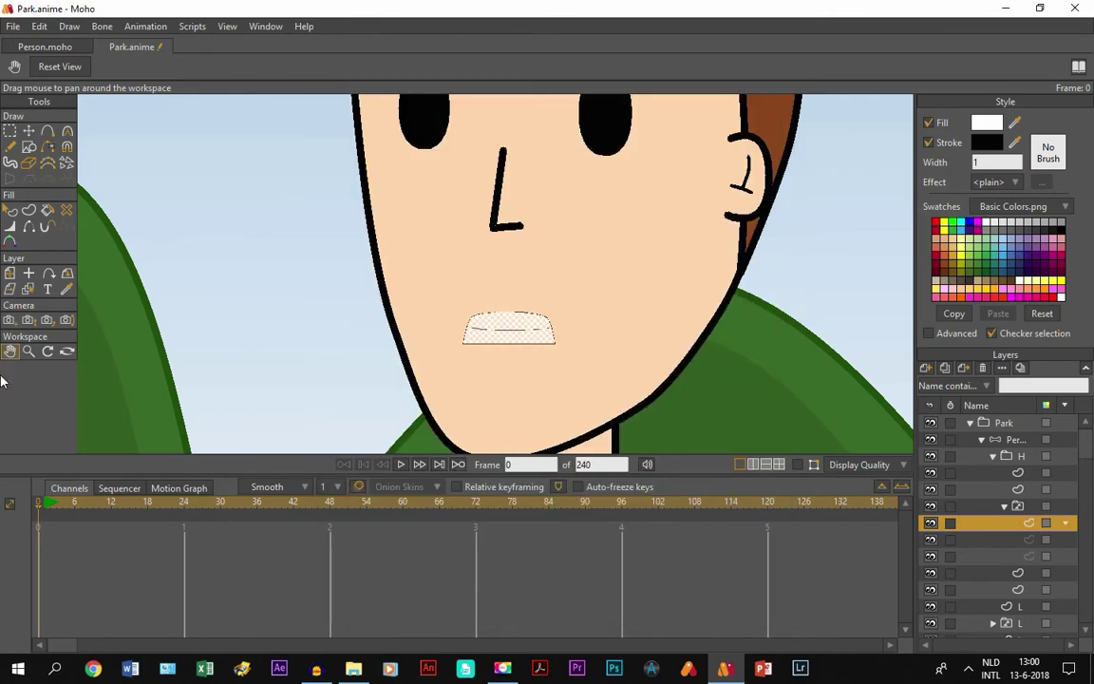
scroll(501, 366, up, 2)
scroll(508, 353, up, 2)
scroll(508, 352, down, 2)
key(ctrl+r)
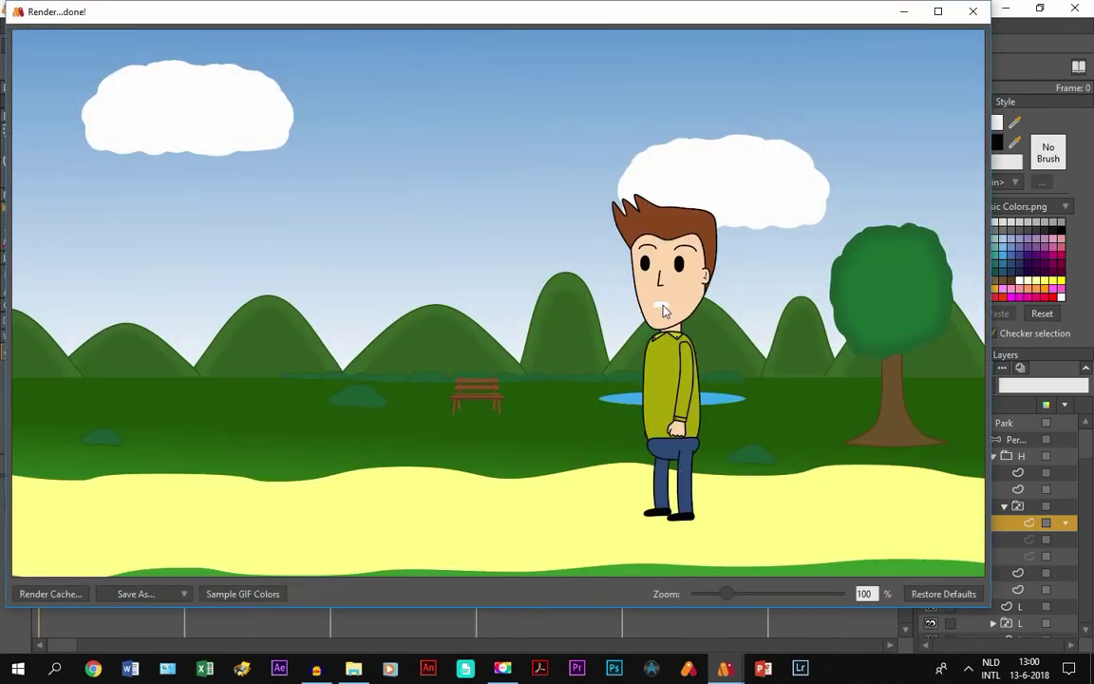
click(970, 12)
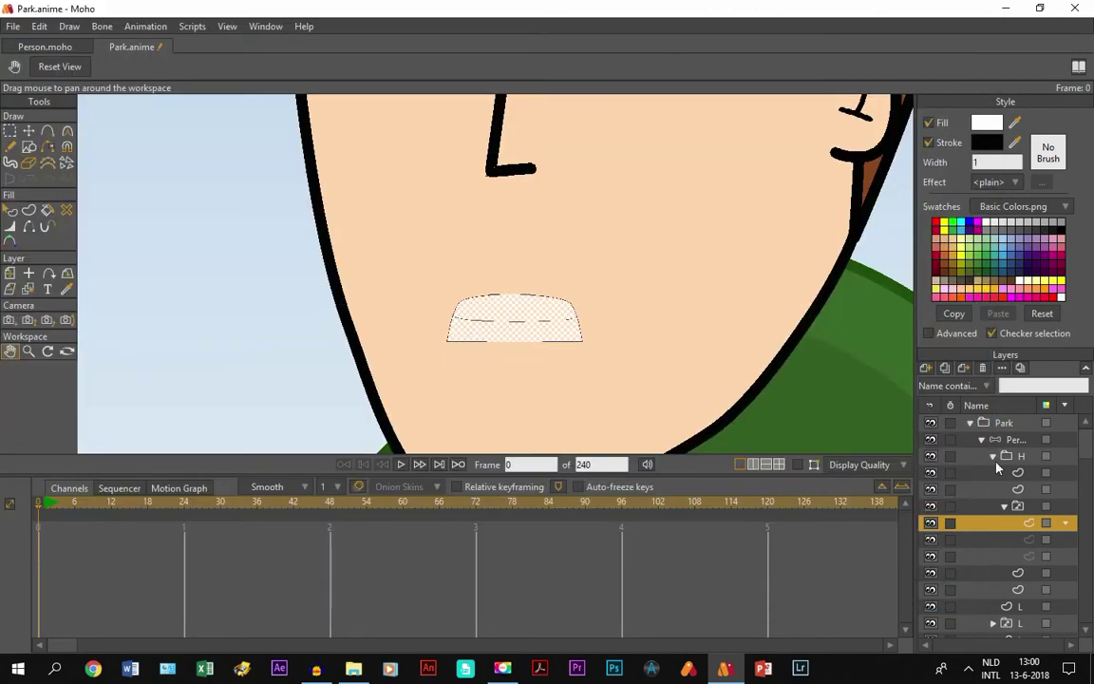
- Turn the mouth layer's Scale compensation back off and zoom out to the full park scene
double_click(1026, 525)
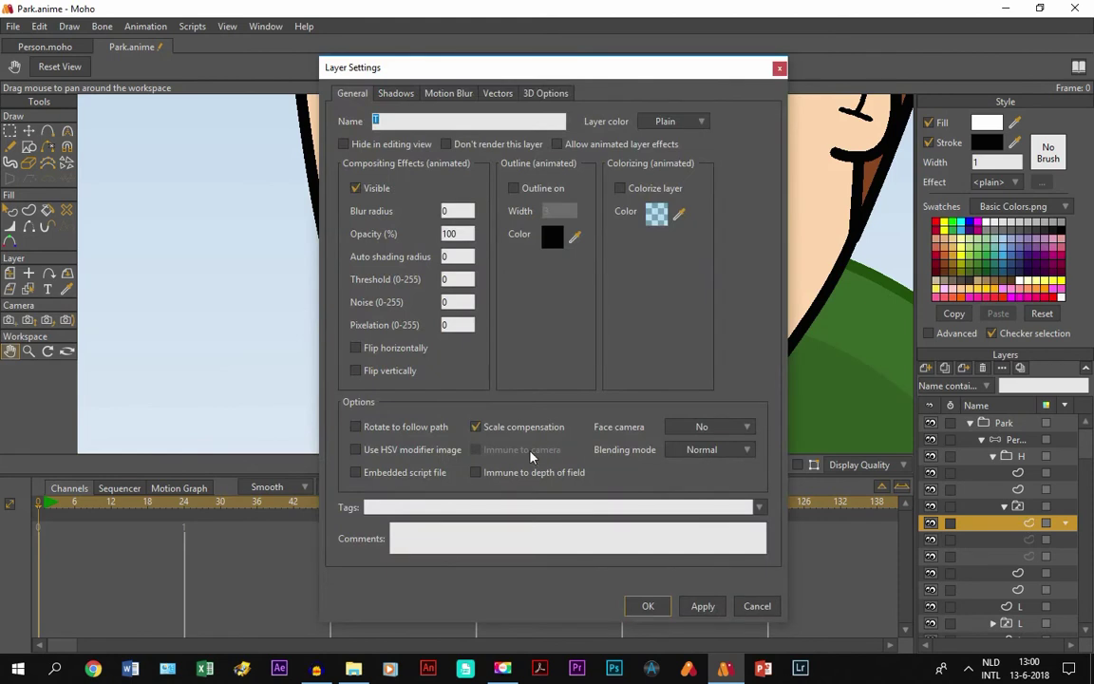
click(655, 606)
scroll(565, 313, up, 3)
scroll(564, 312, up, 1)
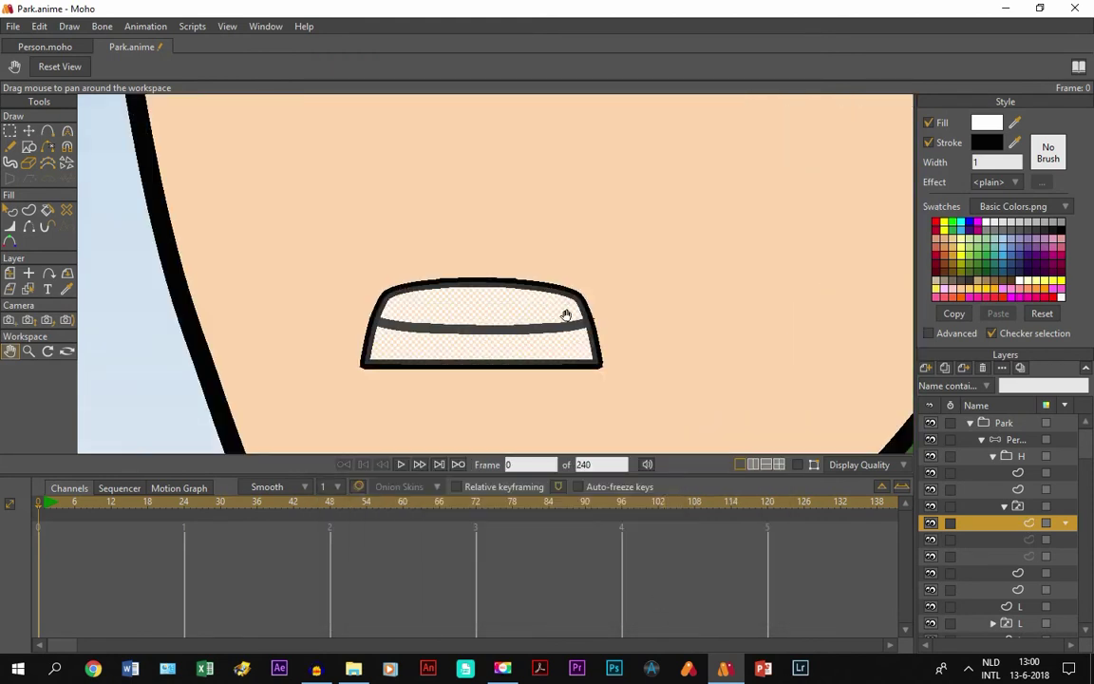
scroll(565, 313, down, 3)
scroll(566, 314, down, 2)
scroll(566, 313, down, 1)
scroll(561, 325, down, 1)
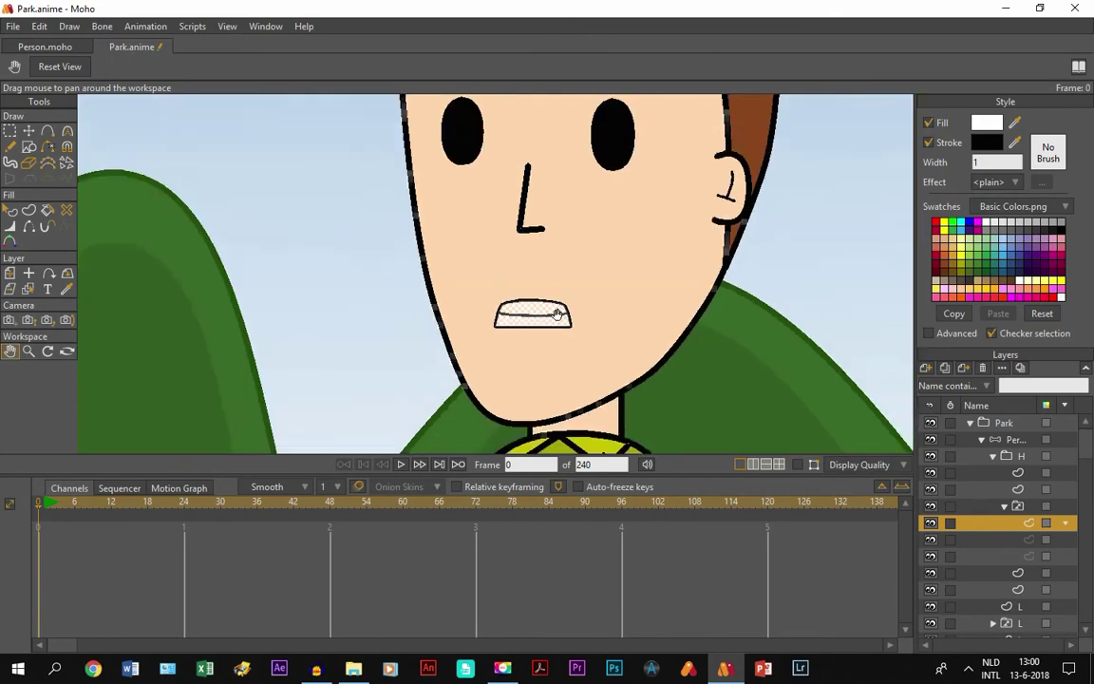
scroll(556, 337, down, 1)
scroll(547, 358, down, 1)
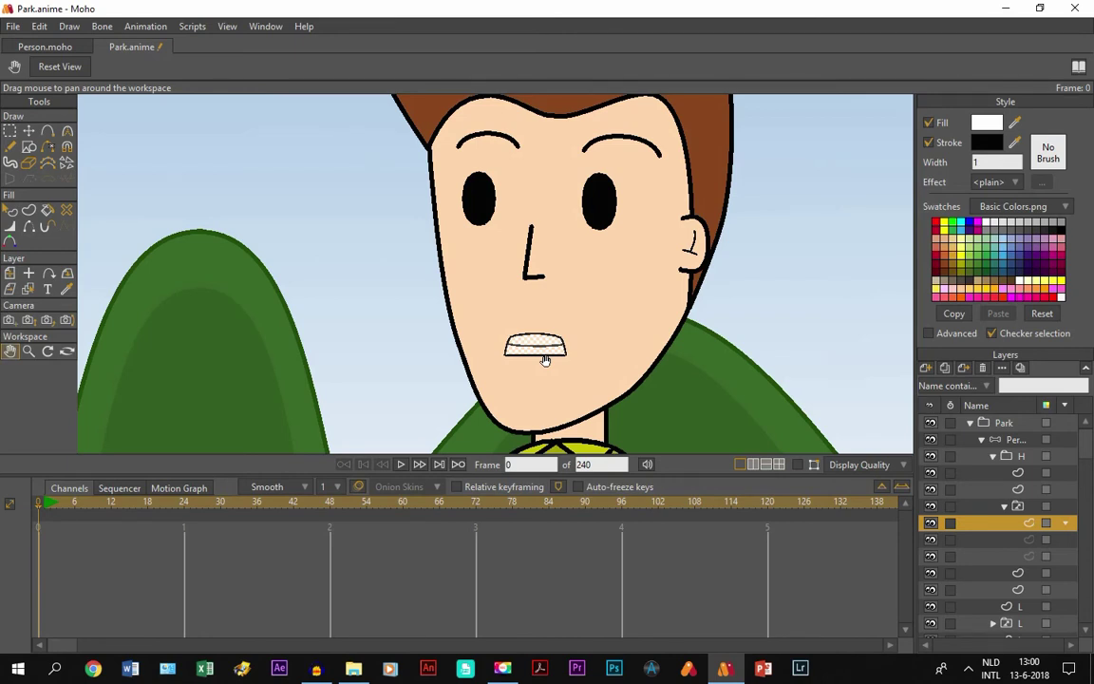
scroll(545, 360, down, 2)
scroll(376, 371, down, 3)
scroll(361, 390, down, 3)
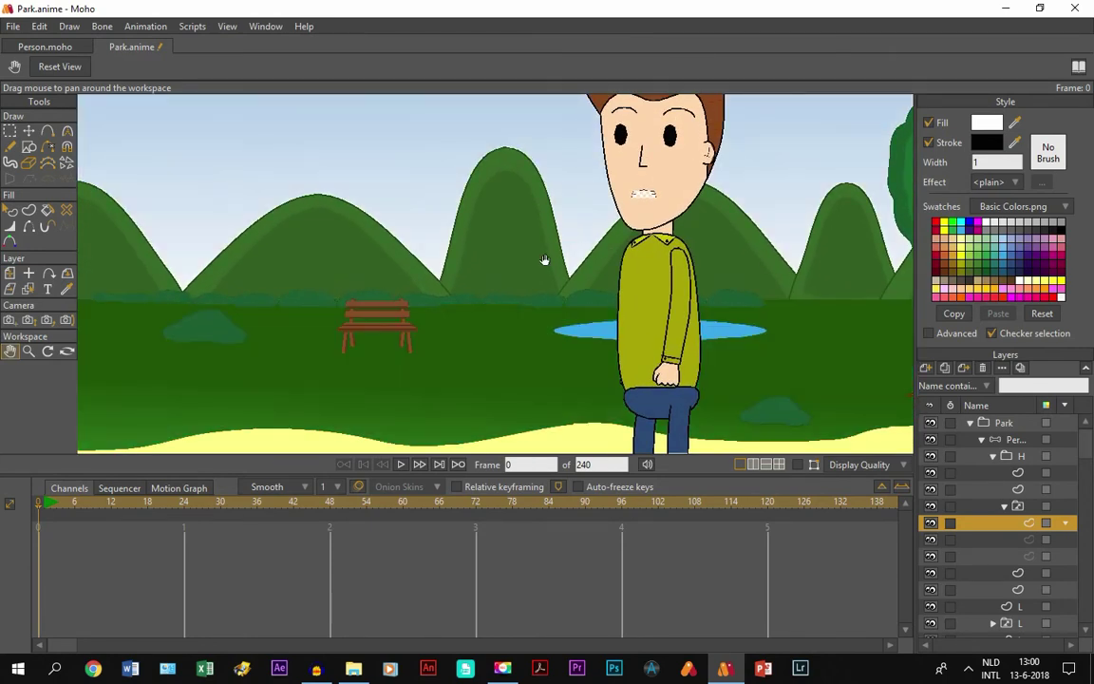
scroll(739, 380, down, 1)
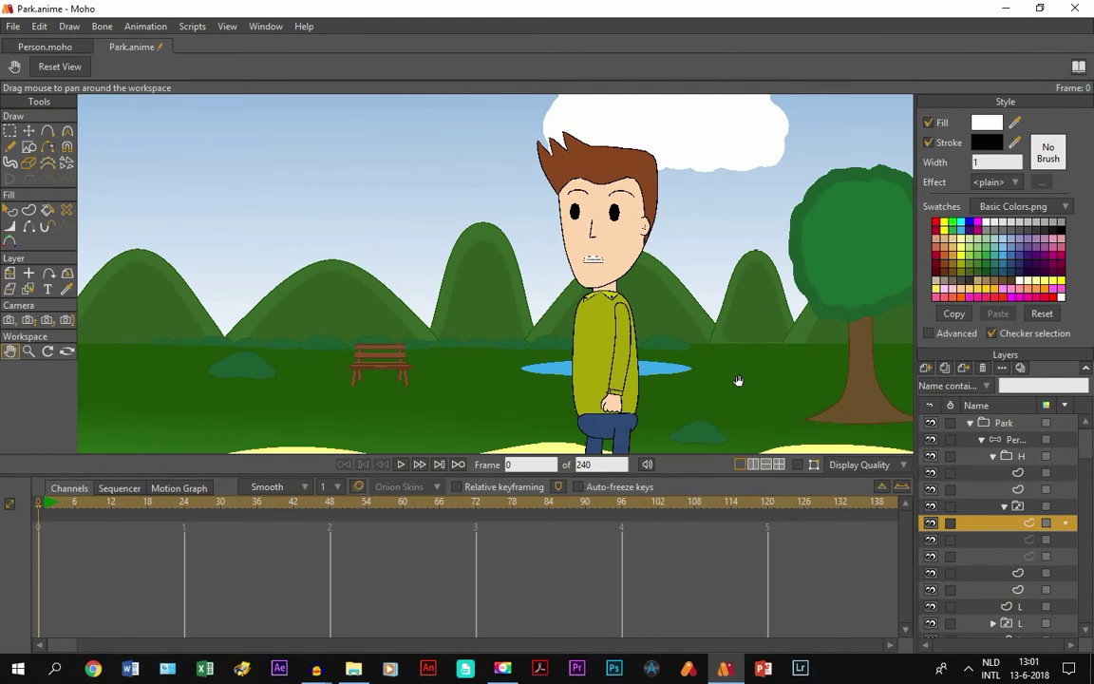
- Tick 'Scale compensation for new layers' in Preferences' Layers/Objects tab, then select another head sublayer
click(39, 25)
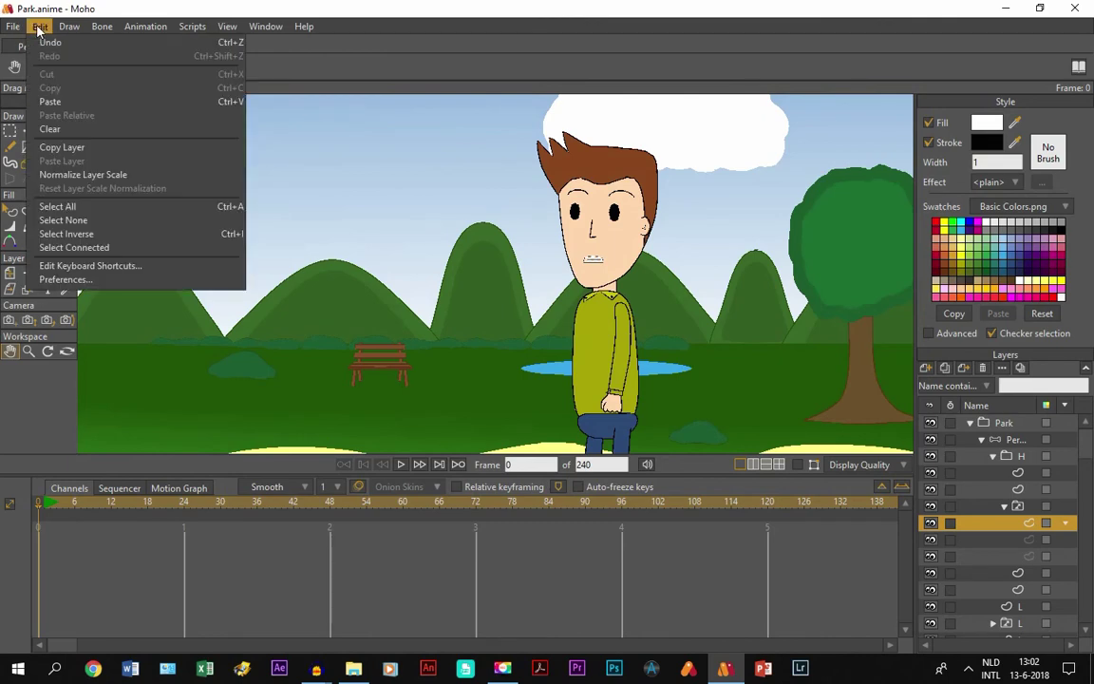
click(86, 281)
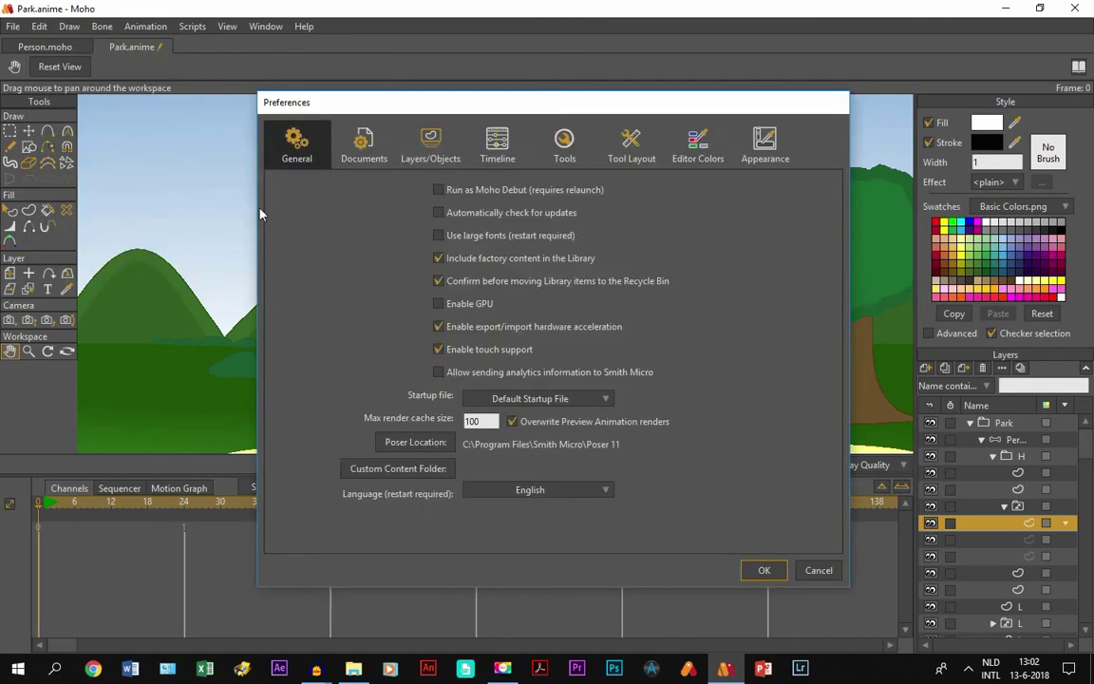
click(364, 145)
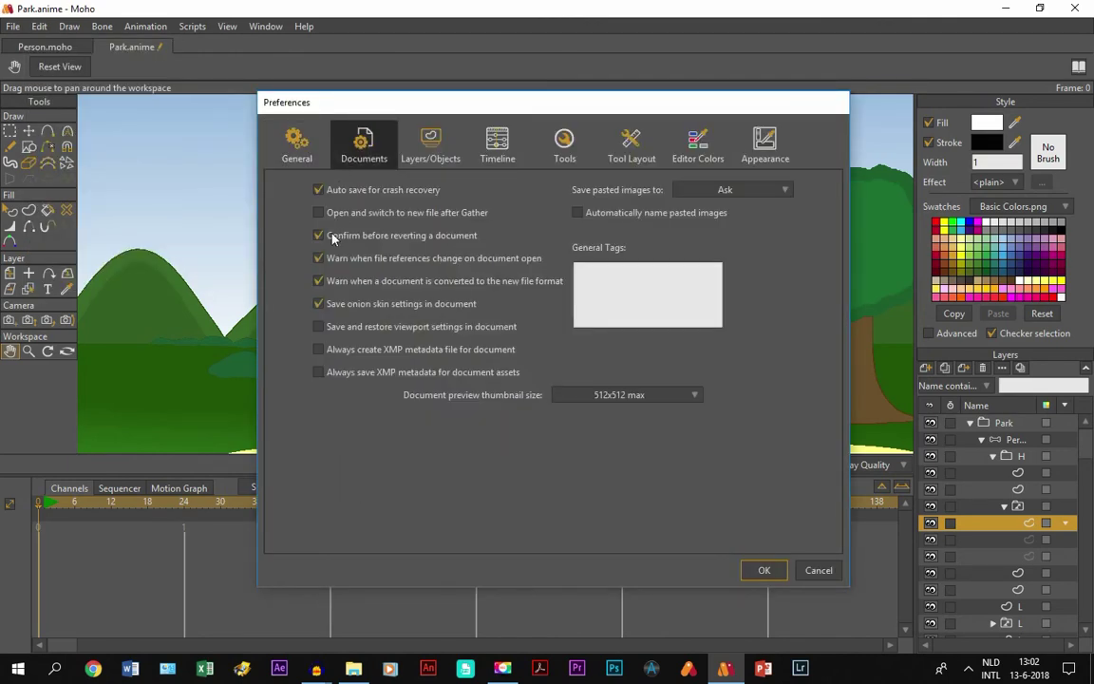
click(423, 144)
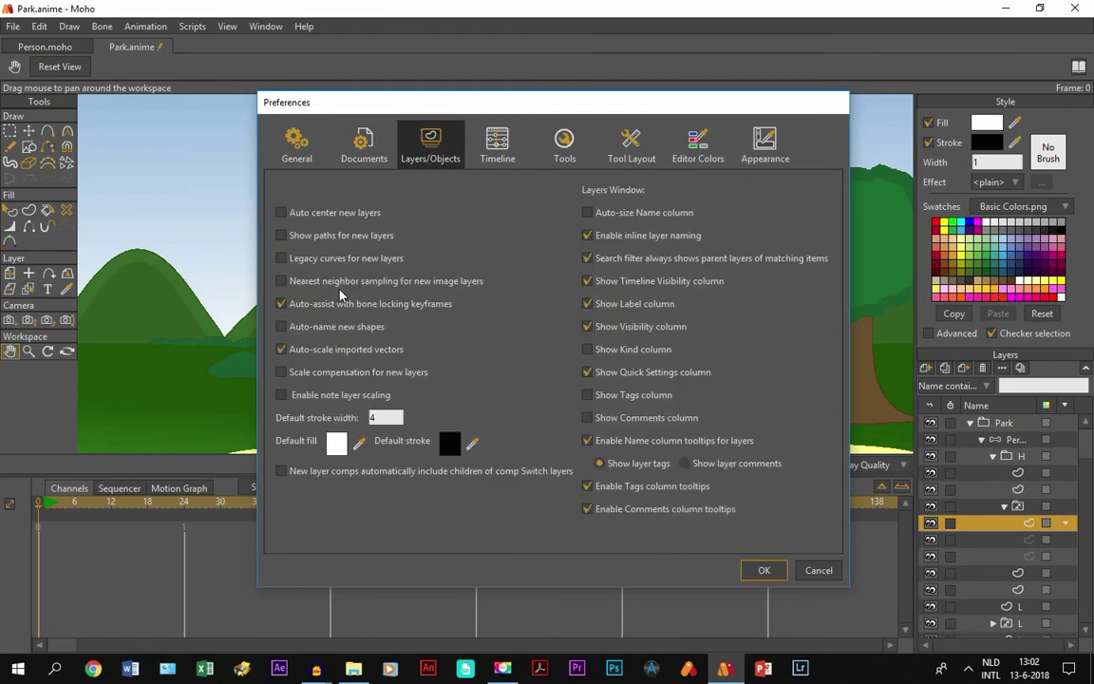
click(282, 372)
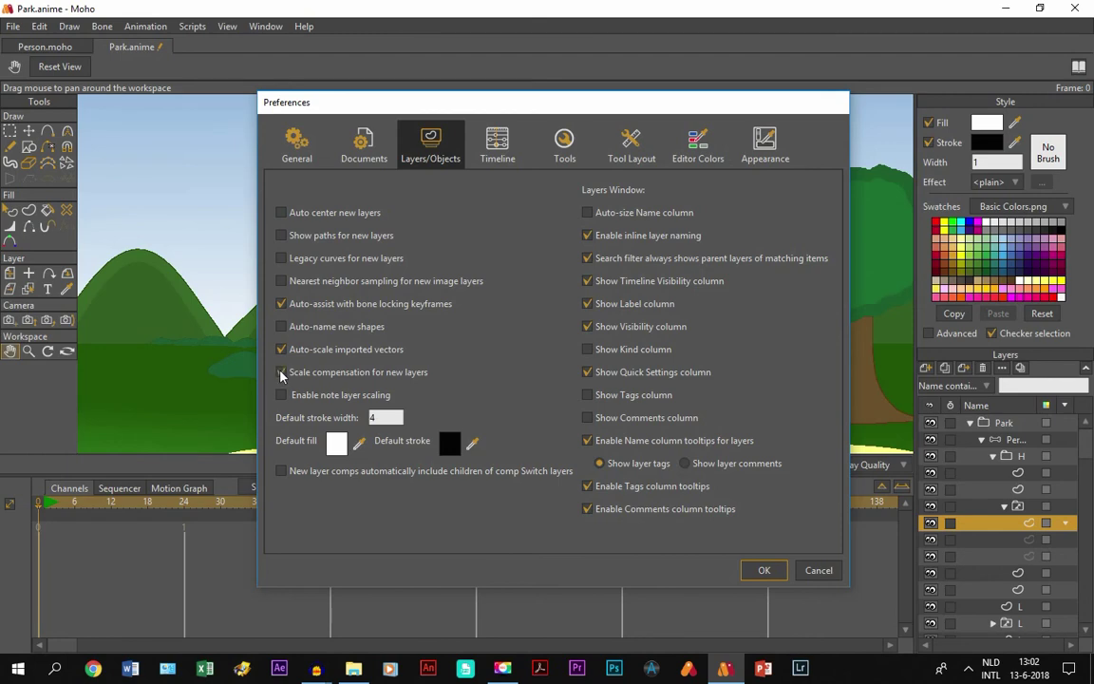
click(763, 570)
click(1015, 490)
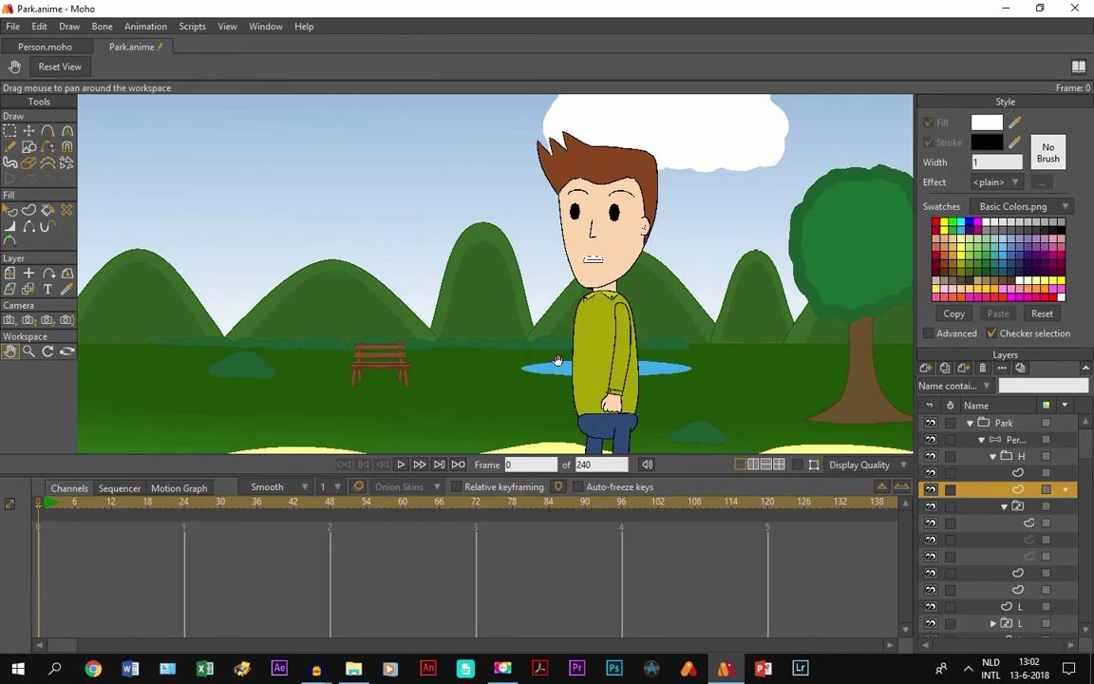
scroll(394, 266, down, 2)
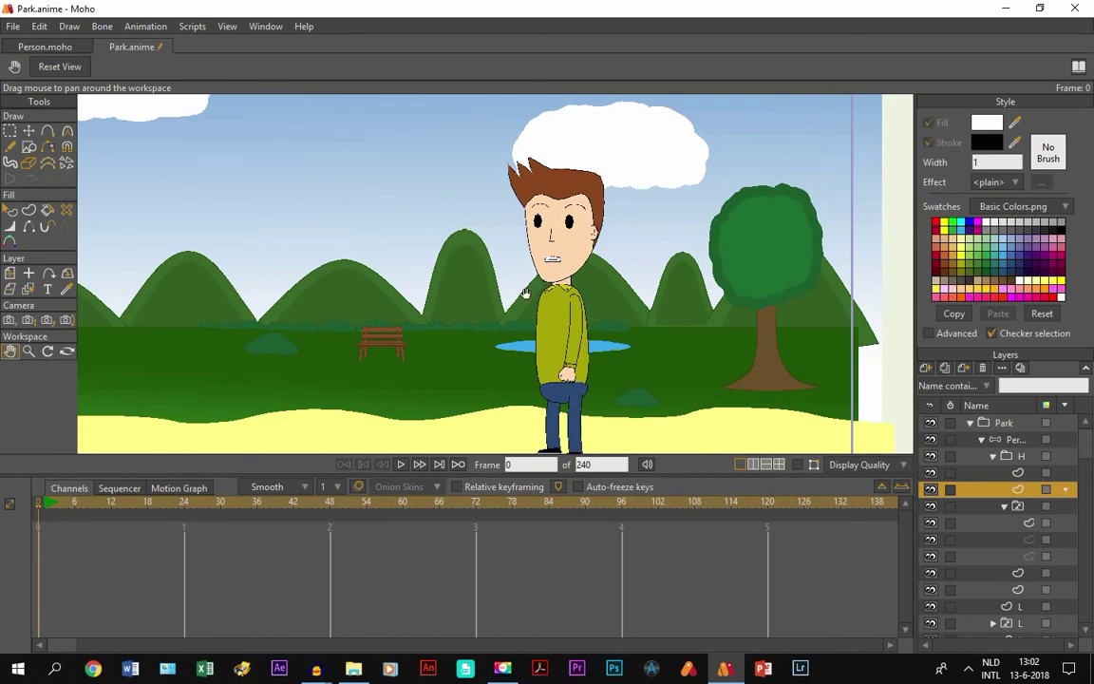
mouse_move(525, 292)
mouse_down()
mouse_move(471, 301)
mouse_move(487, 303)
mouse_up()
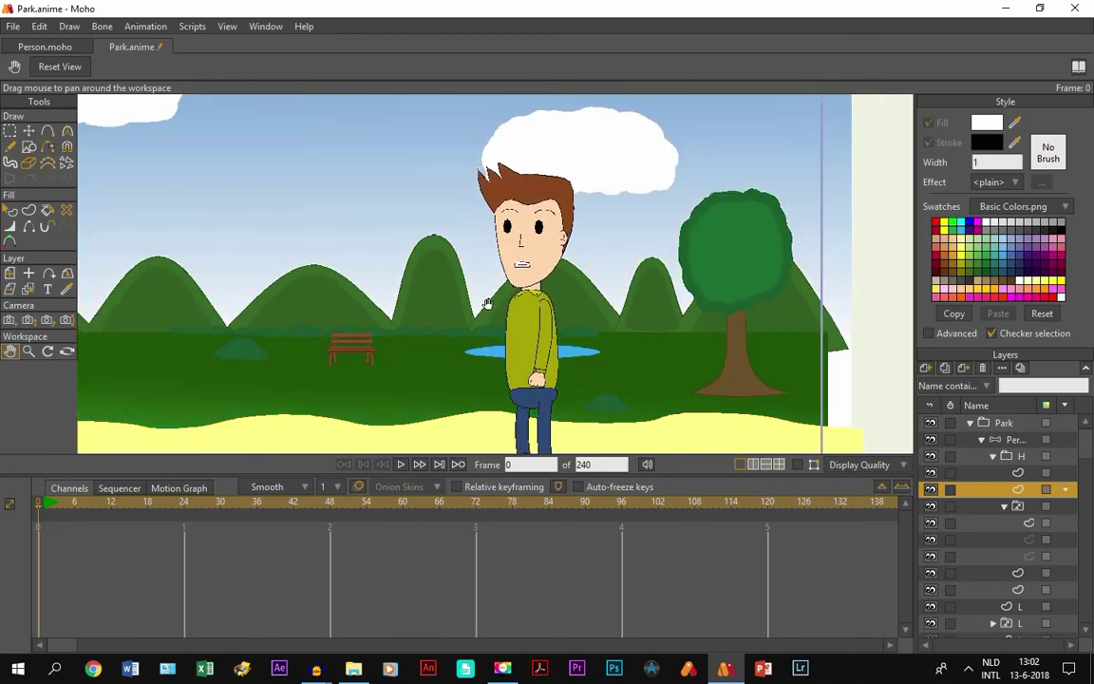